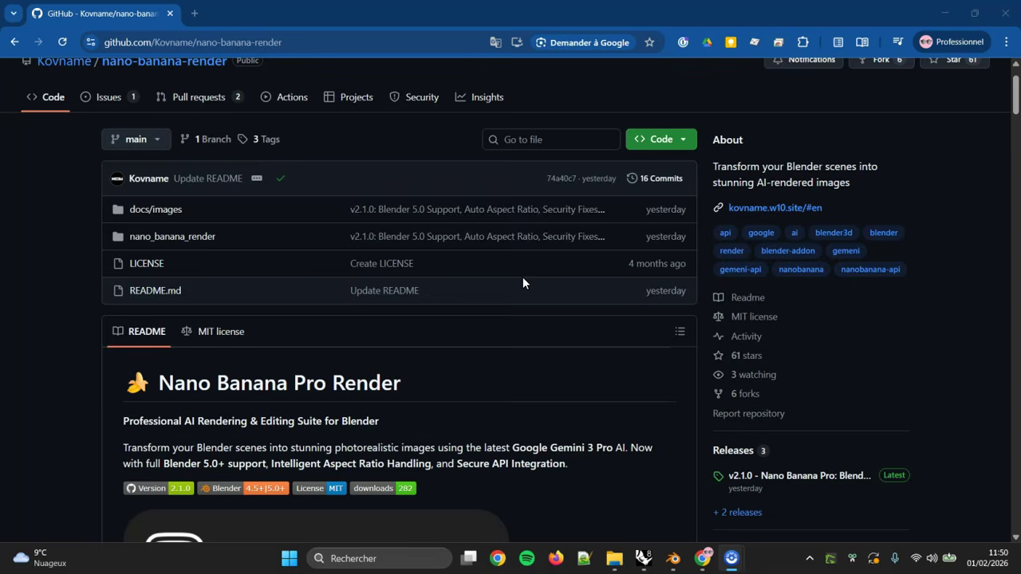
- Switch to the toaster model in Rhino and create a new Métal material
key(alt+Tab)
key(alt+Tab)
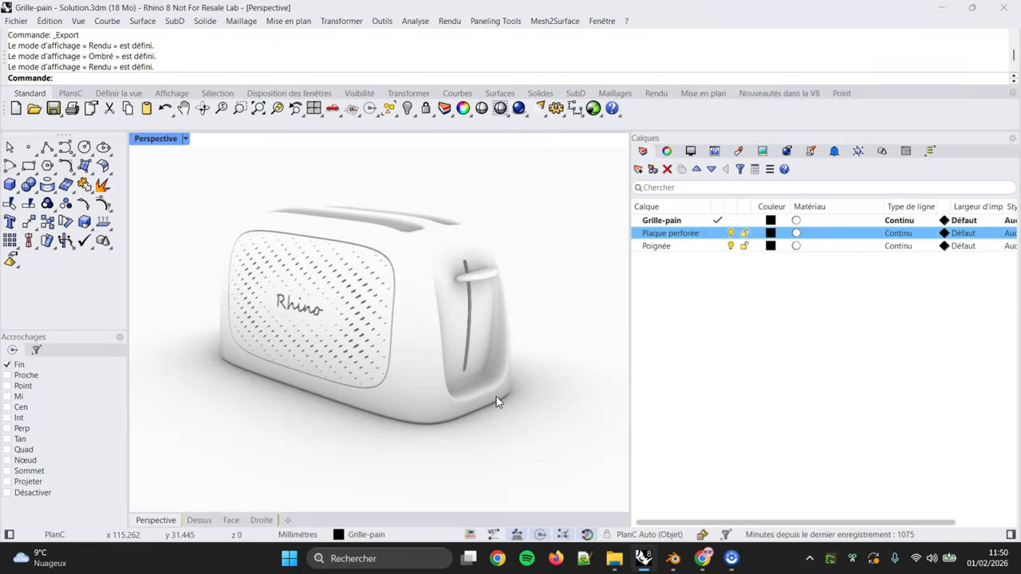
click(740, 151)
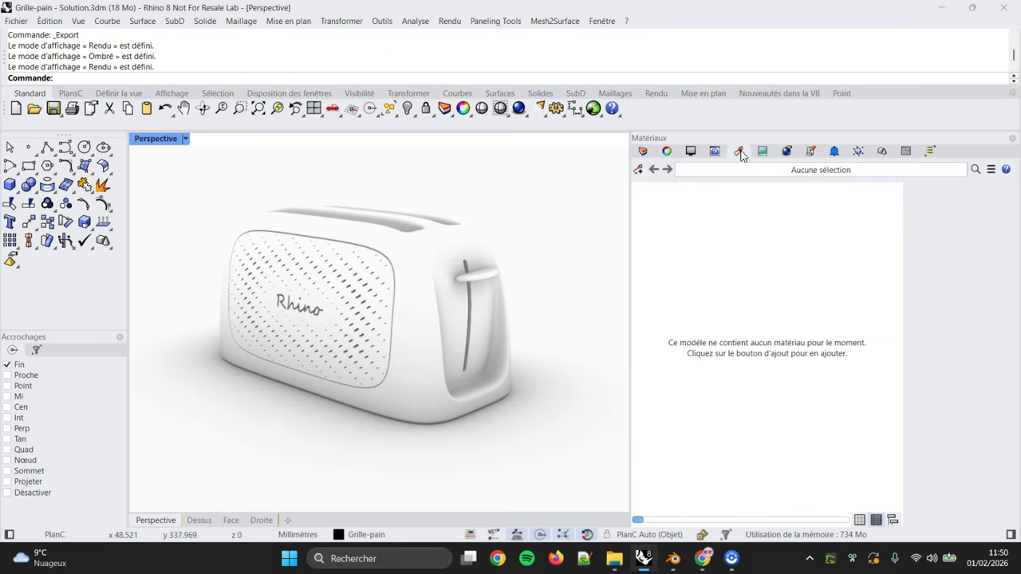
click(638, 169)
click(748, 277)
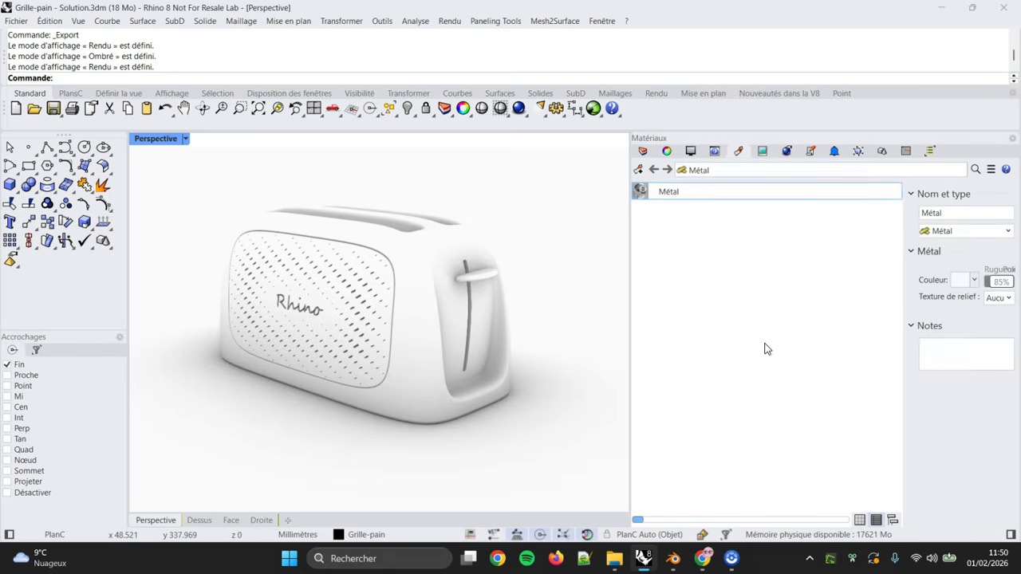
- Assign the Métal material to the layer of the toaster's perforated side plate by picking the plate
click(644, 192)
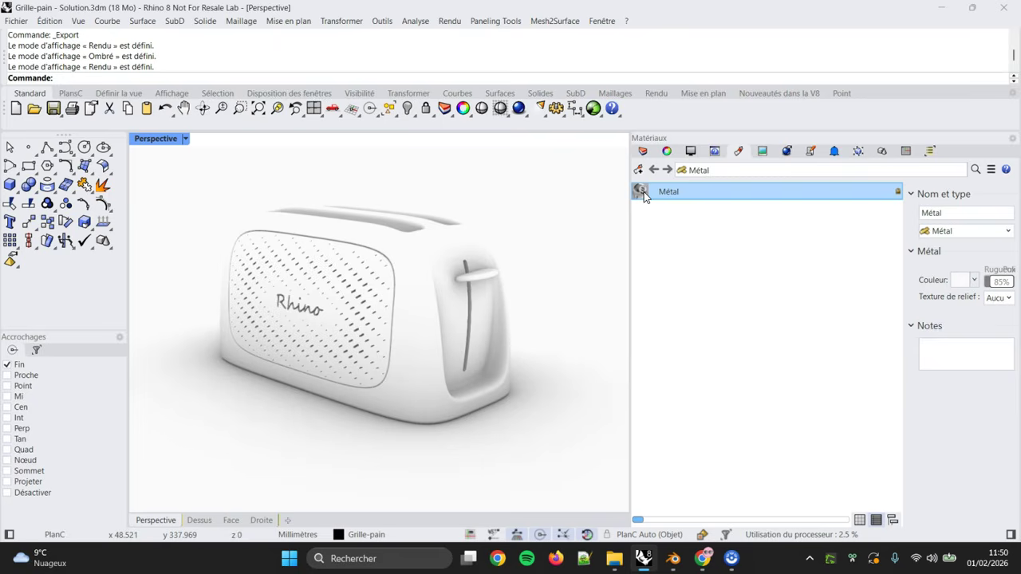
right_click(645, 197)
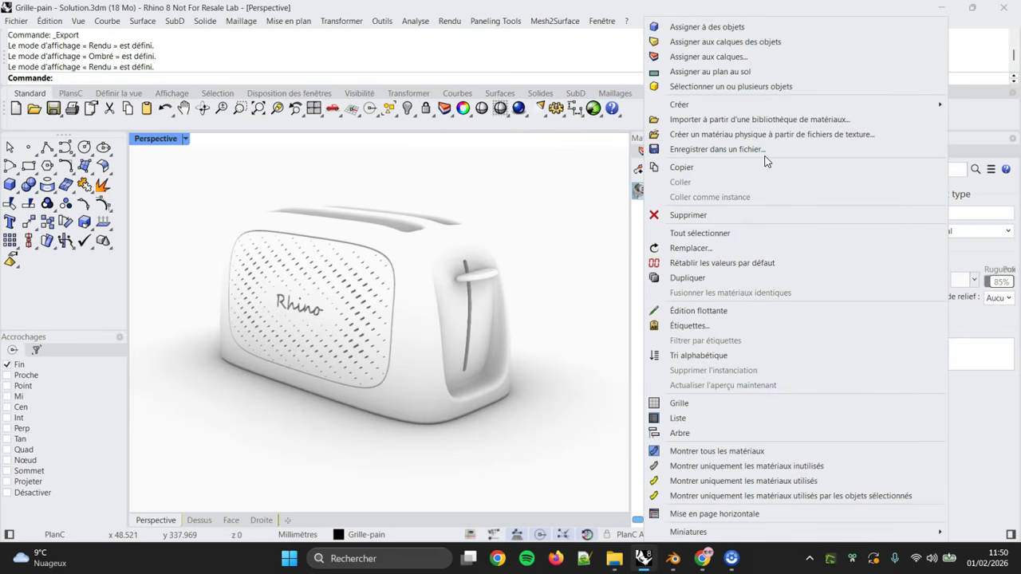
click(726, 42)
click(364, 313)
key(Return)
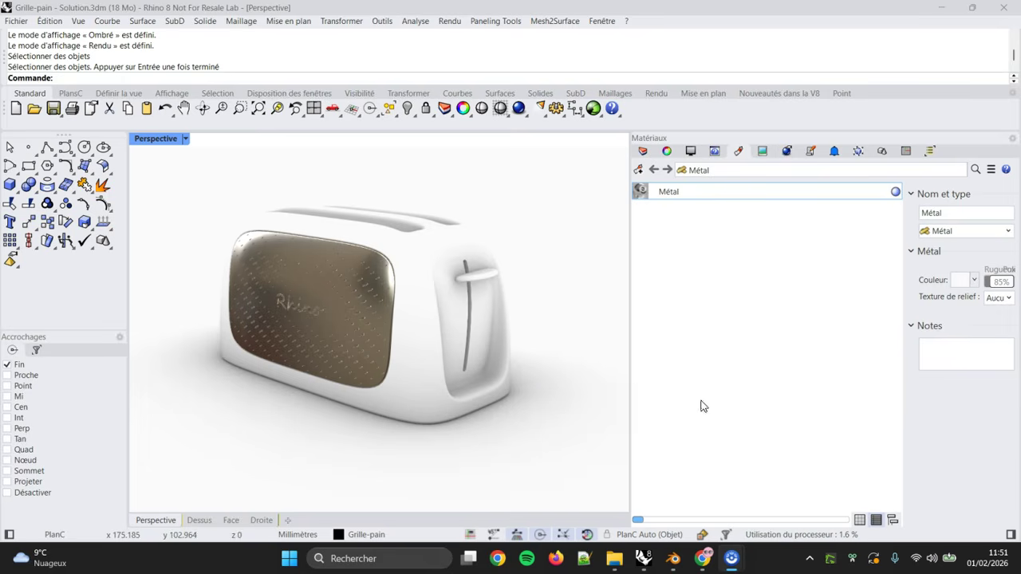
- Create a Plastique material and set its colour to the light Orange shade #FFD27F
click(638, 170)
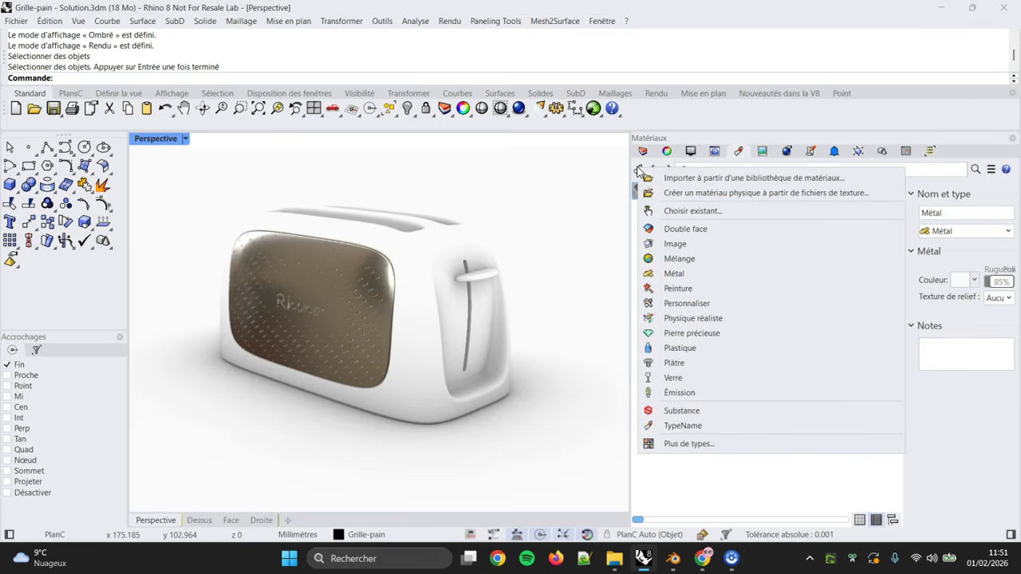
click(743, 349)
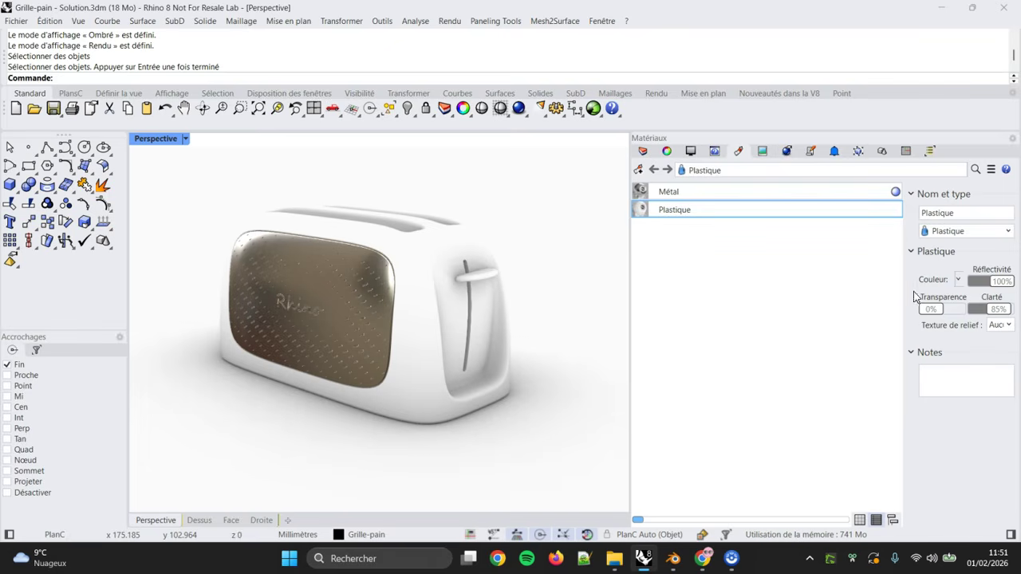
drag(905, 292, 886, 292)
click(887, 265)
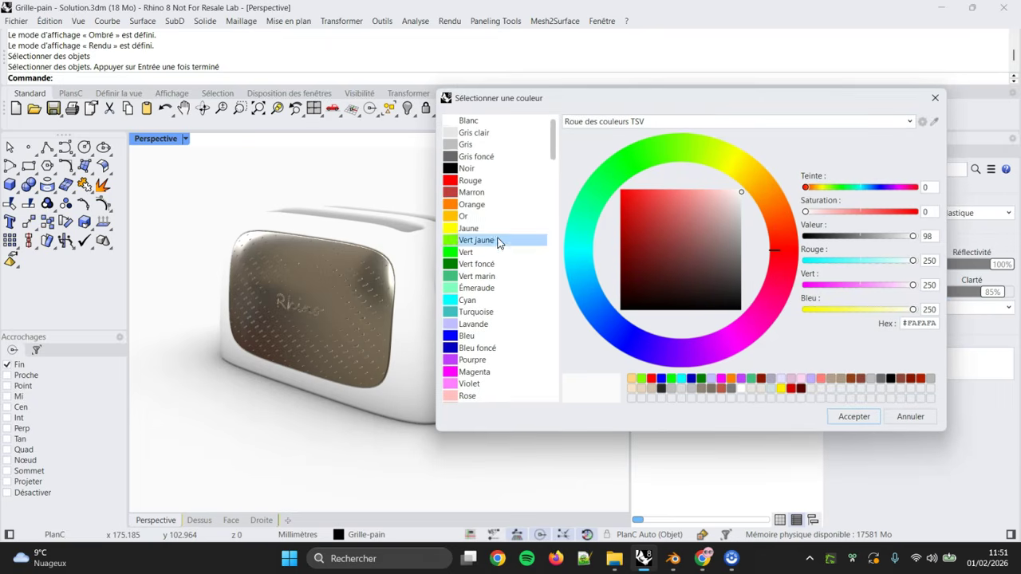
scroll(500, 251, down, 10)
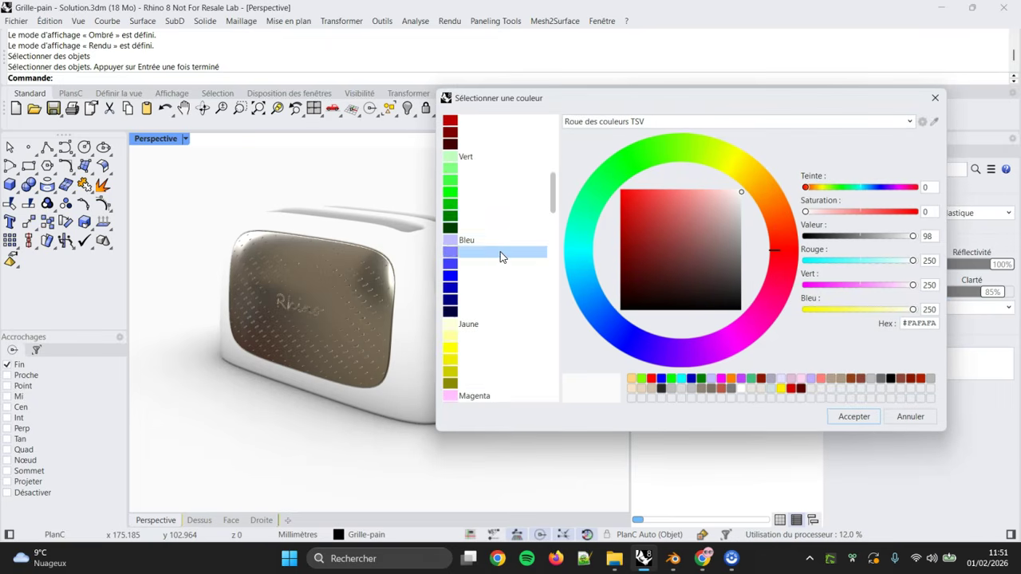
click(488, 324)
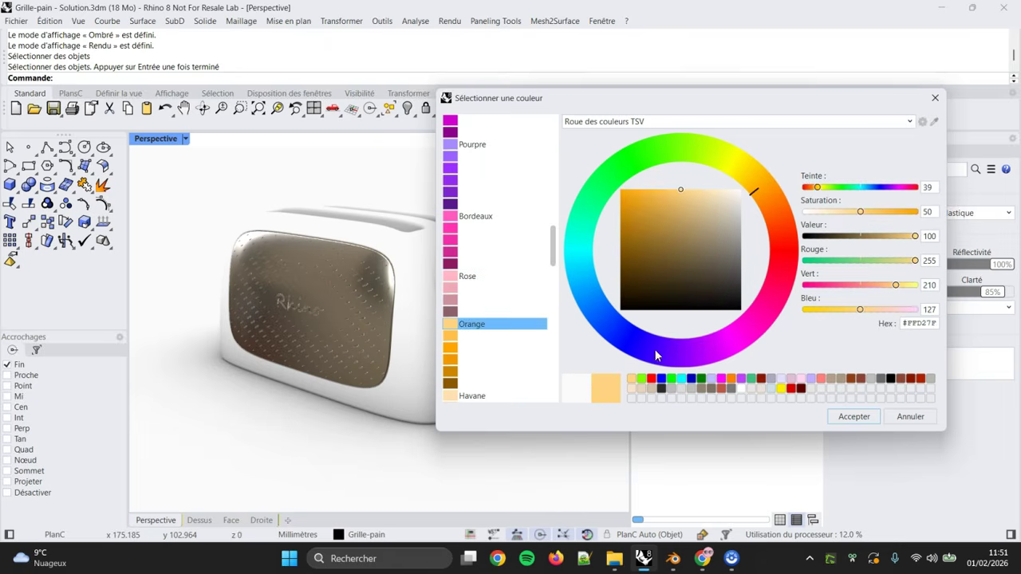
click(852, 419)
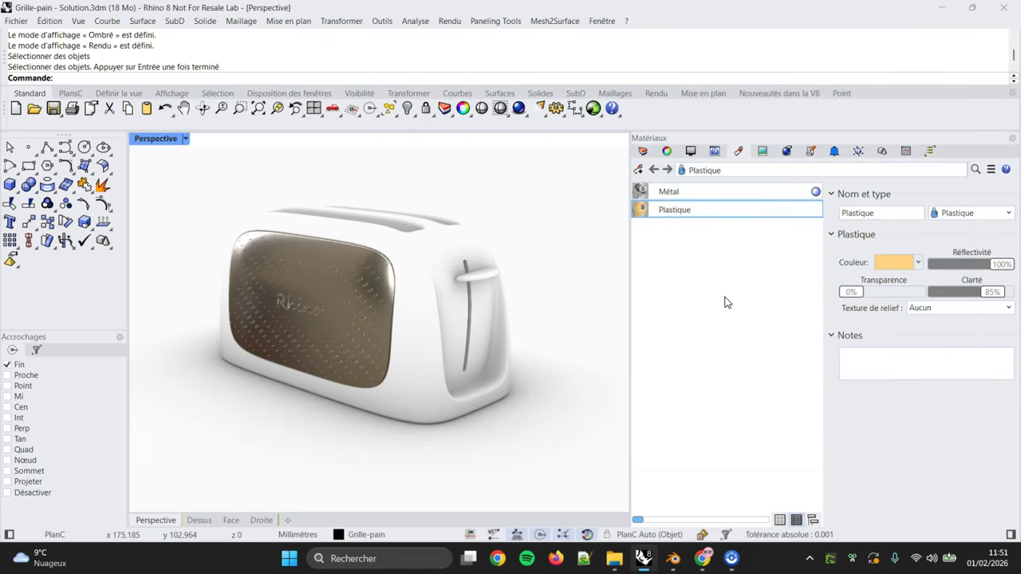
- Assign the orange Plastique material to the Grille-pain layer
right_click(647, 209)
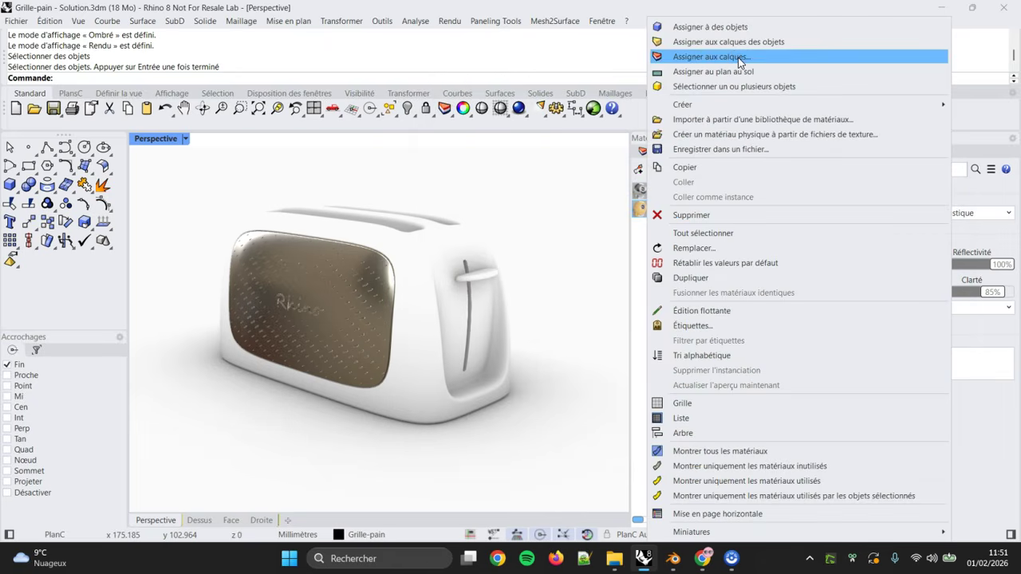
click(712, 56)
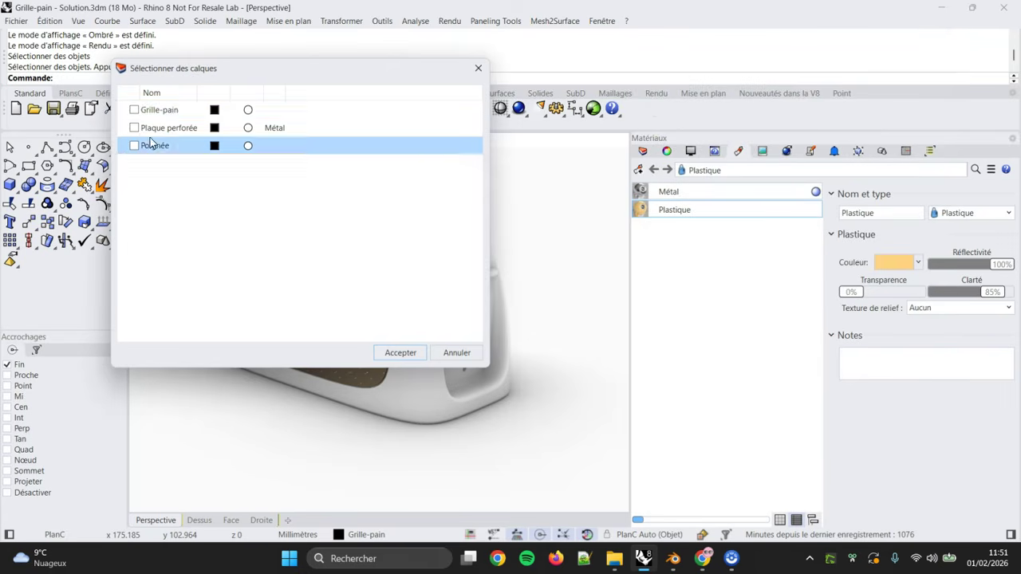
click(134, 111)
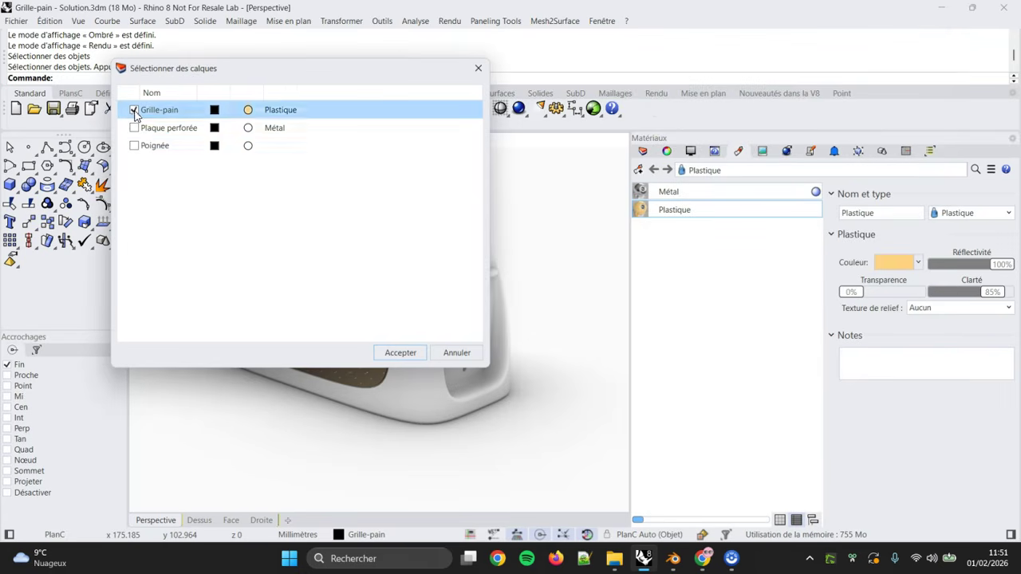
click(419, 352)
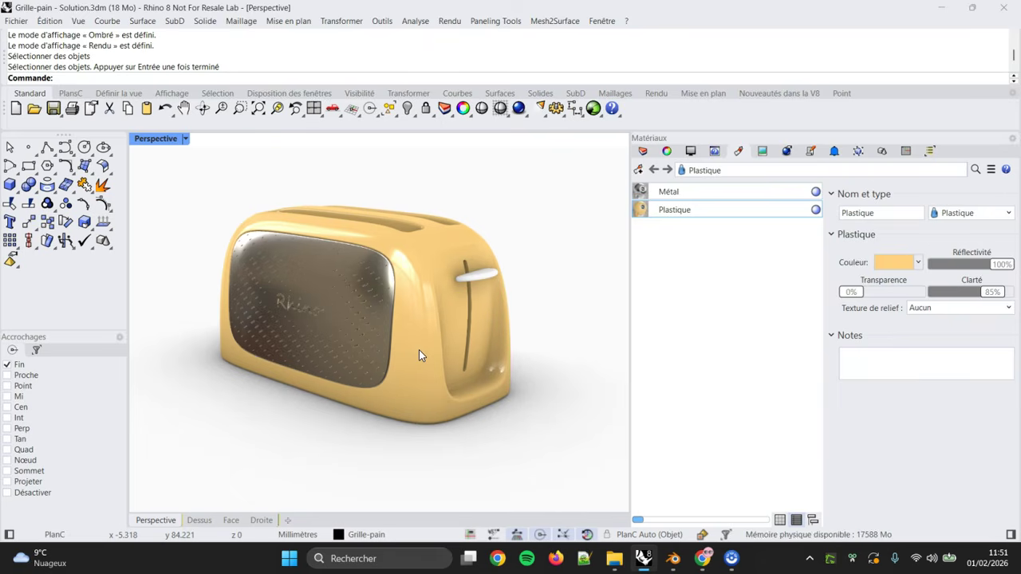
key(ctrl+z)
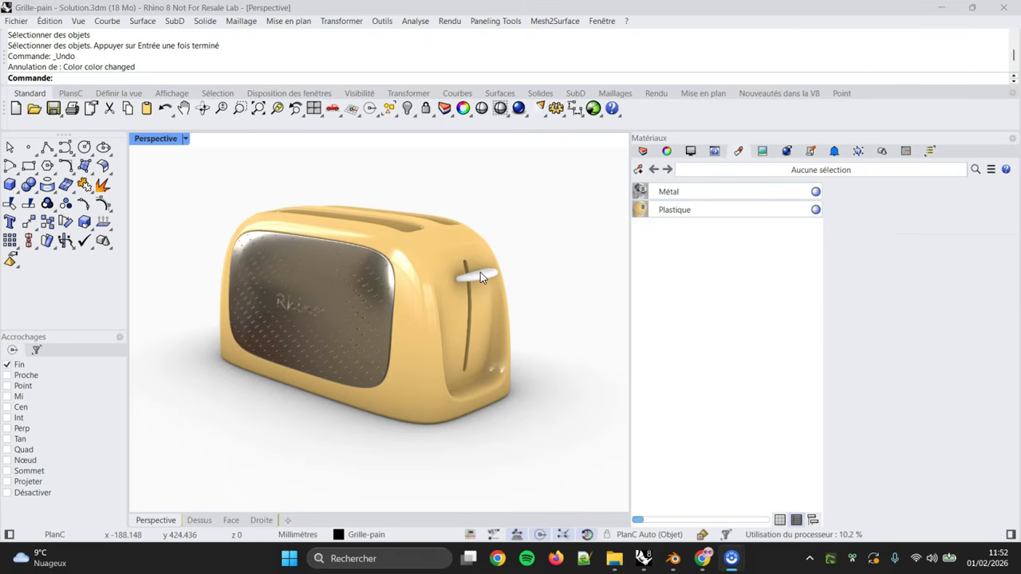
- Rename the orange plastic material as Plastique Jaune
click(656, 214)
click(875, 213)
text(Jaune)
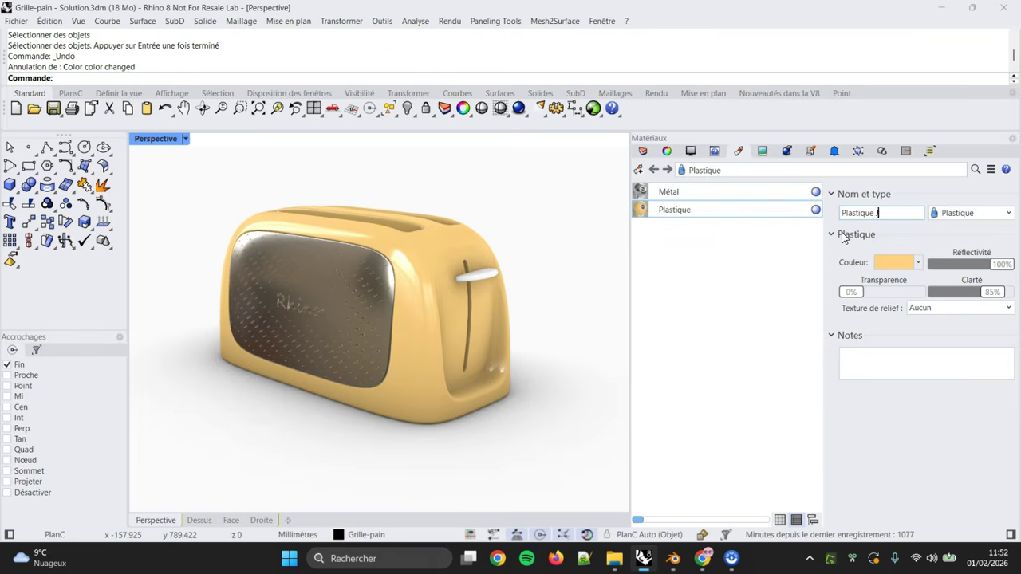
key(Return)
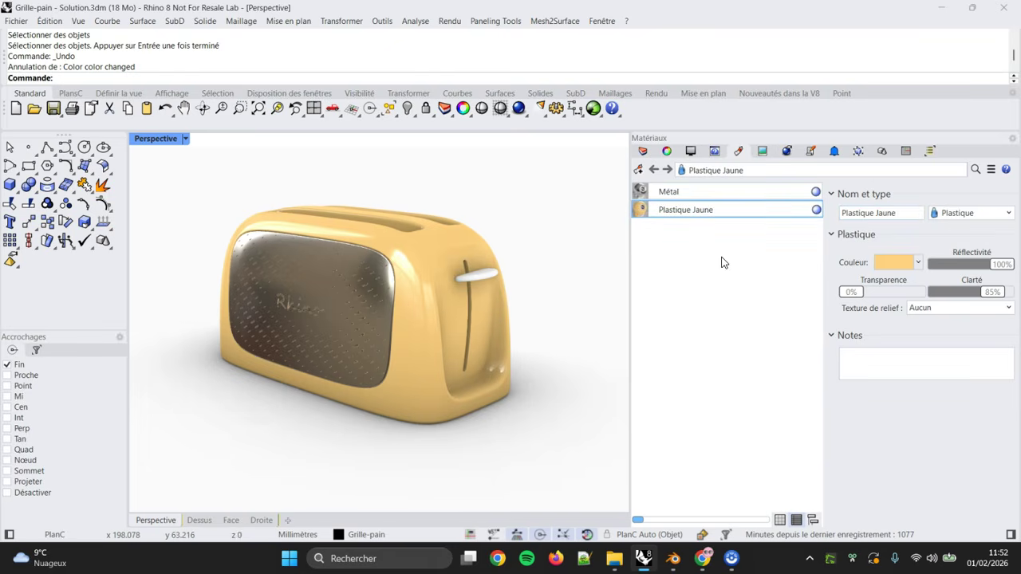
- Create another plastic material named Plastique Blanc and apply it to the toaster's lever handle
click(639, 169)
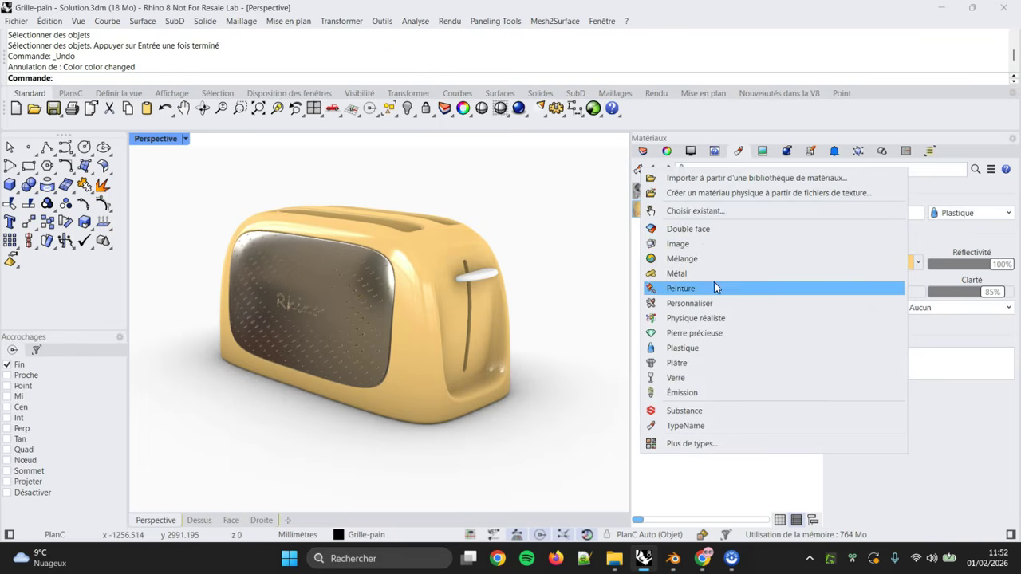
click(798, 348)
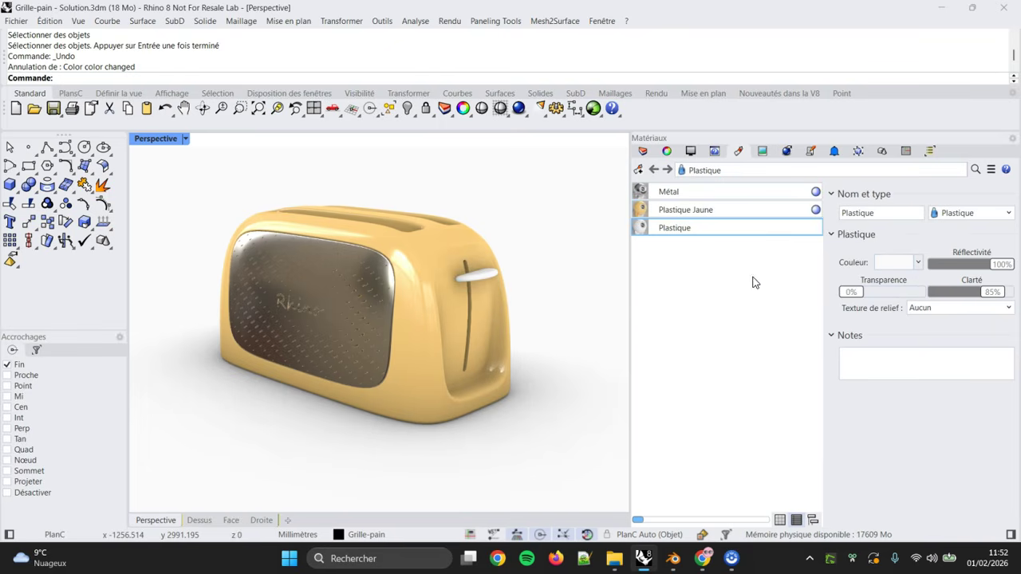
click(754, 227)
click(894, 212)
text(Blanc)
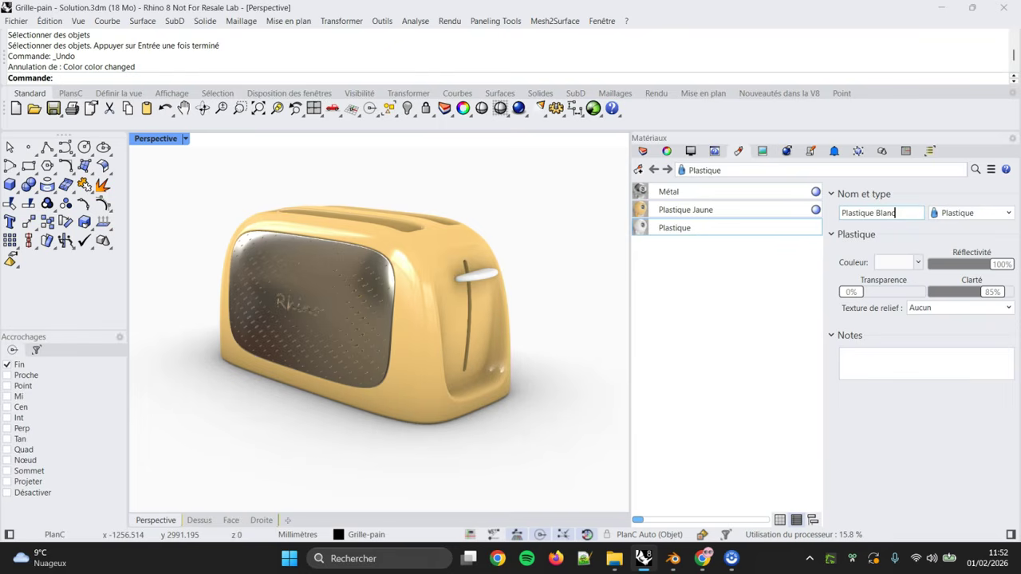
click(714, 307)
mouse_move(652, 228)
mouse_down()
mouse_move(532, 290)
mouse_move(485, 276)
mouse_up()
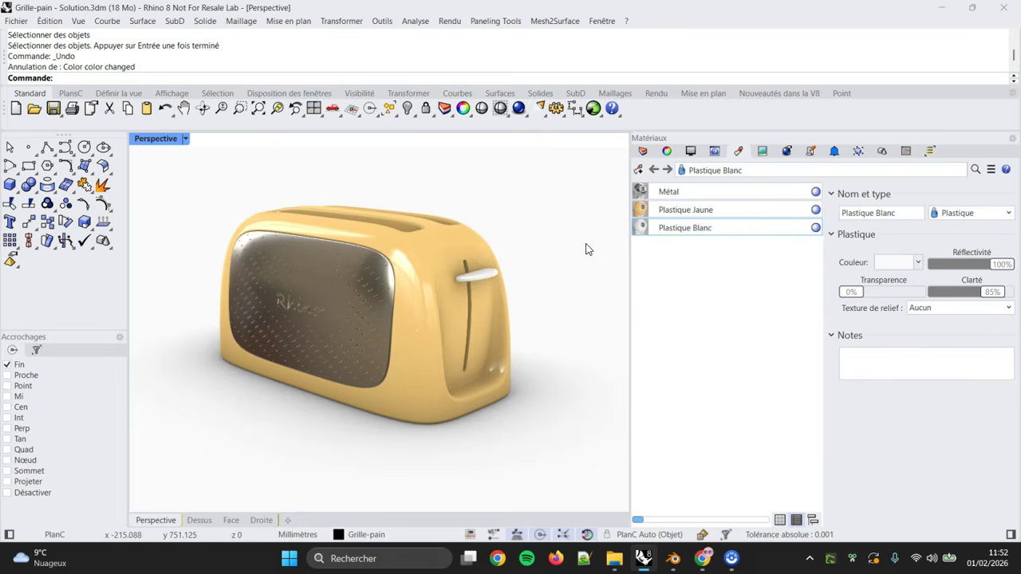
- Select the whole toaster and start exporting it as a binary glTF file (*.glb)
drag(554, 459, 153, 174)
right_click(58, 110)
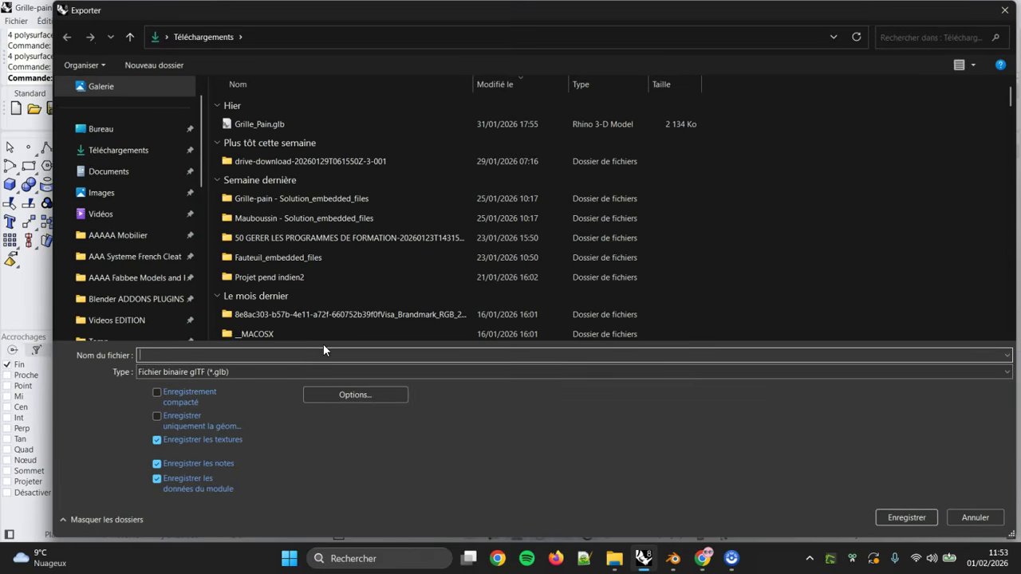
click(196, 371)
scroll(299, 152, up, 5)
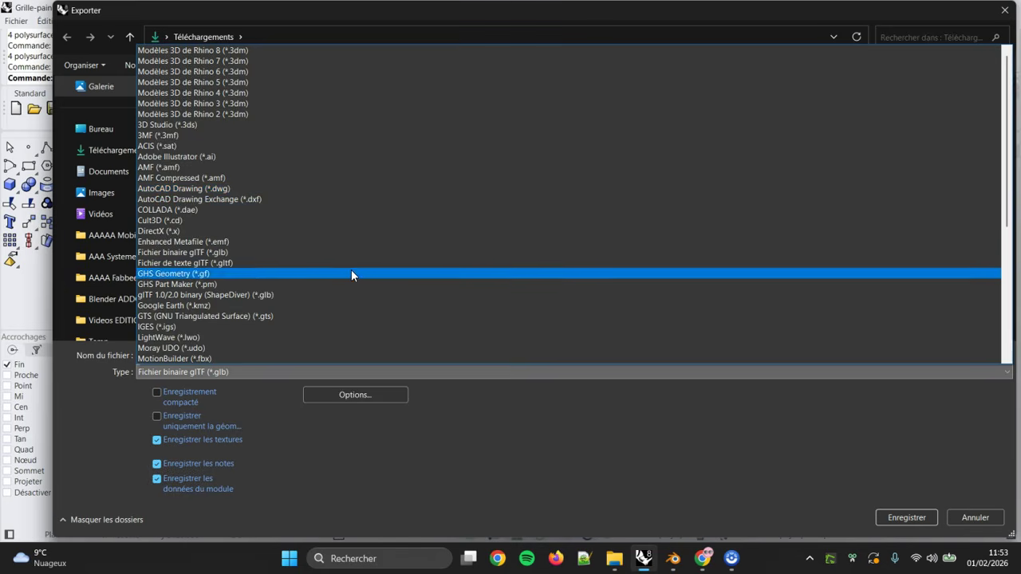
click(183, 252)
- Name the export GrillePain_ExportRh, save it in Téléchargements and accept the glTF options with materials and layers exported
click(245, 355)
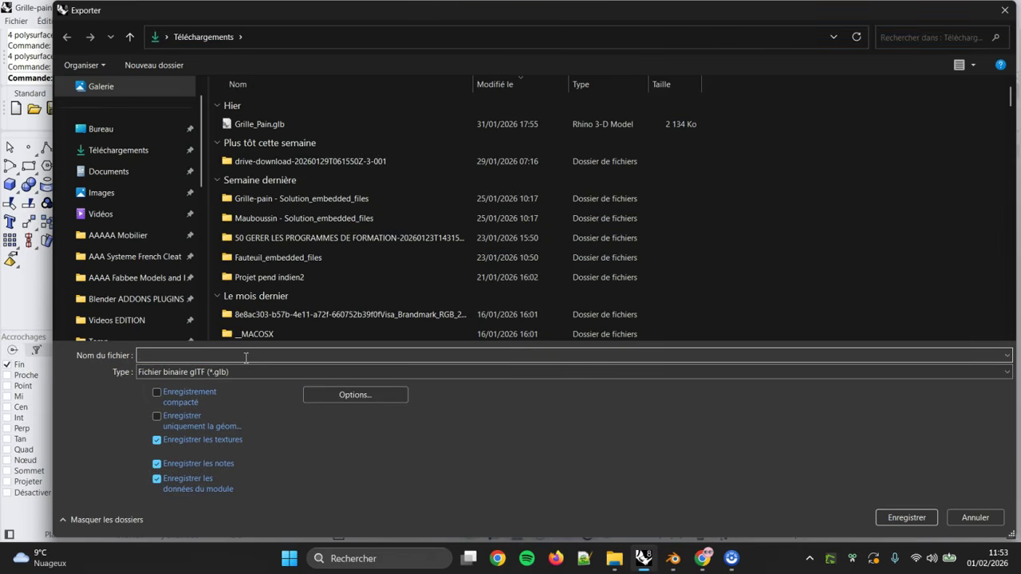
text(Grille)
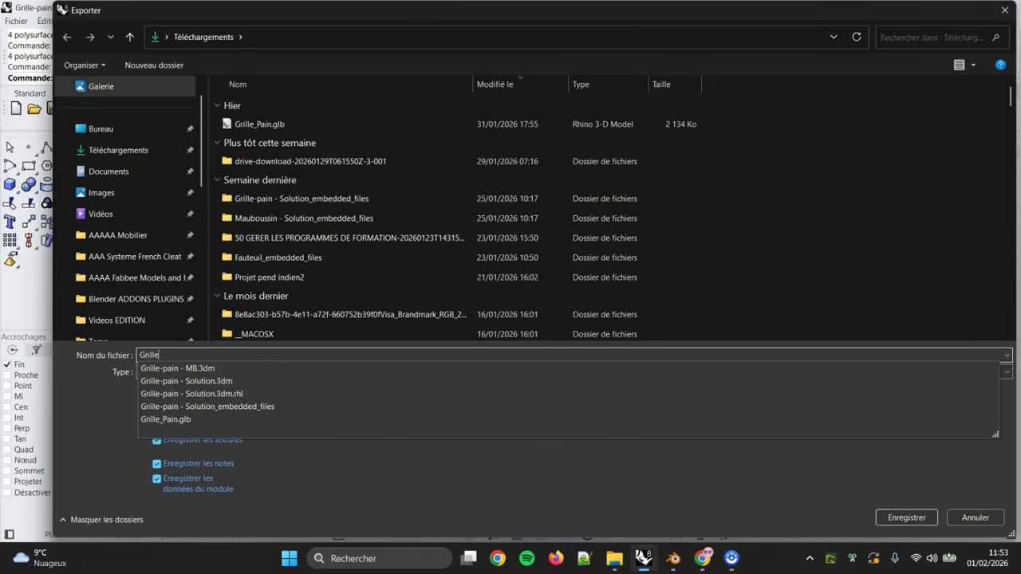
text(Pain_ExportRh)
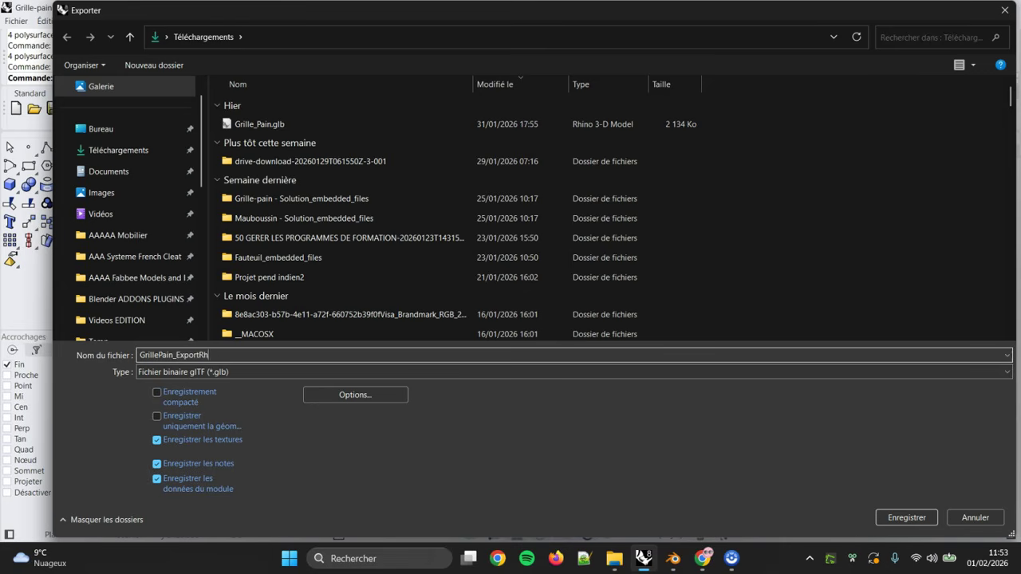
click(915, 516)
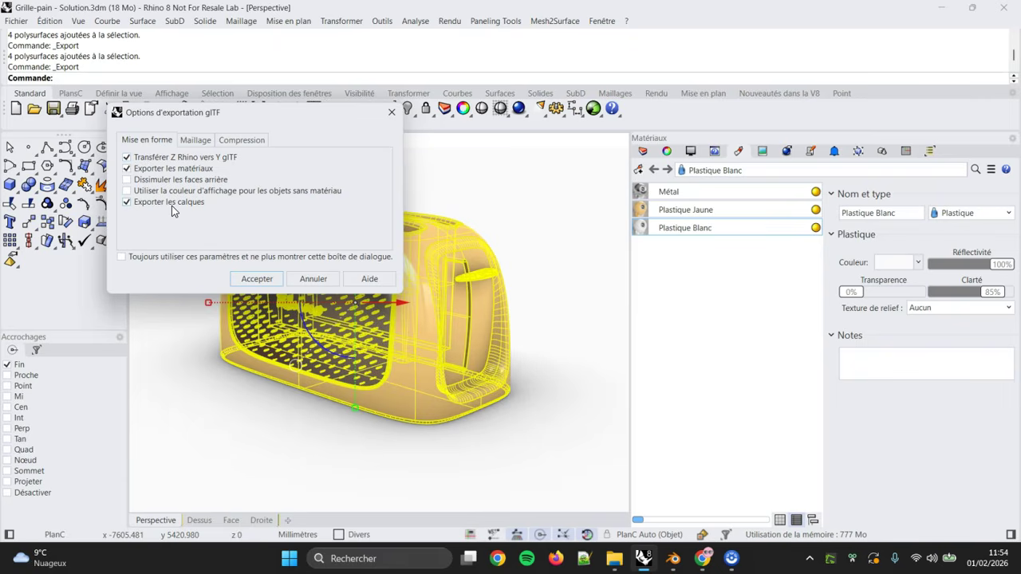
click(256, 279)
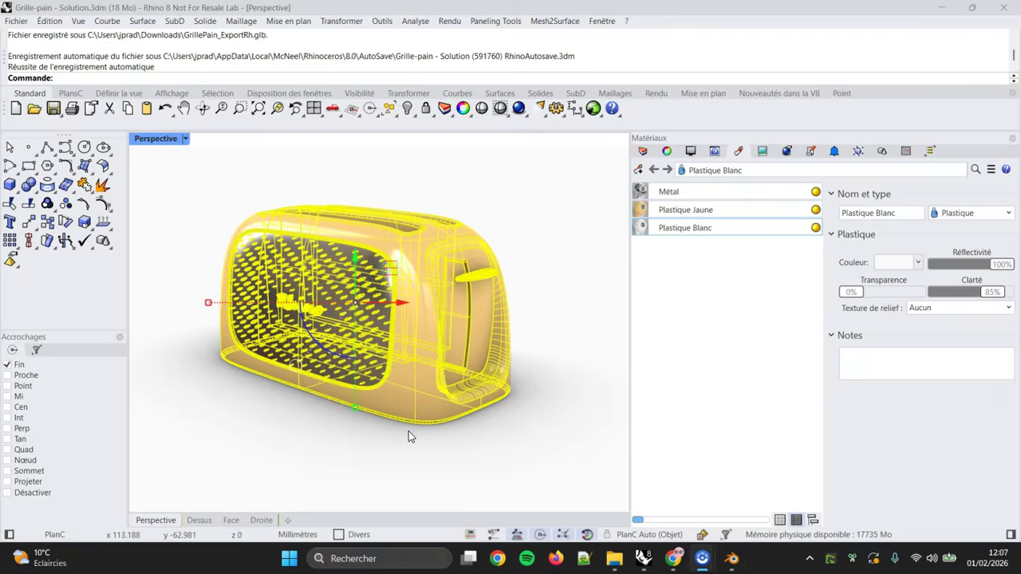
- Switch to Blender and delete the default cube from the scene
key(alt+Tab)
key(alt+Tab)
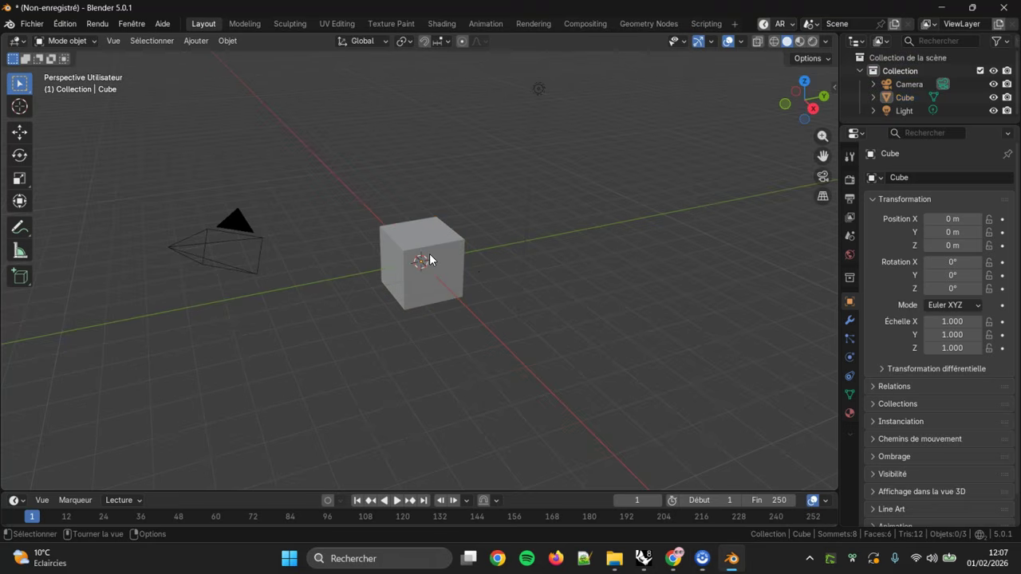
click(429, 259)
key(x)
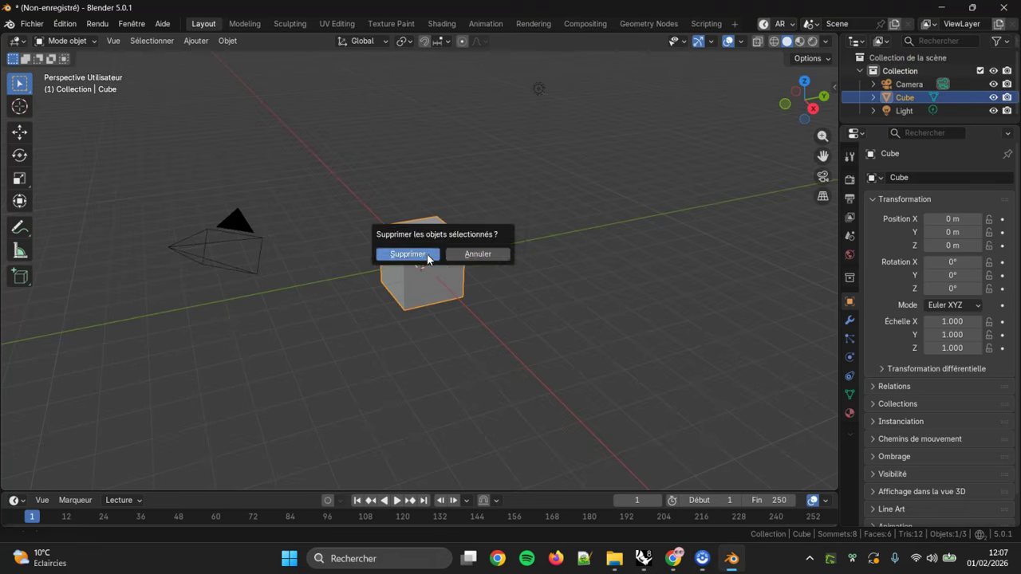
click(425, 254)
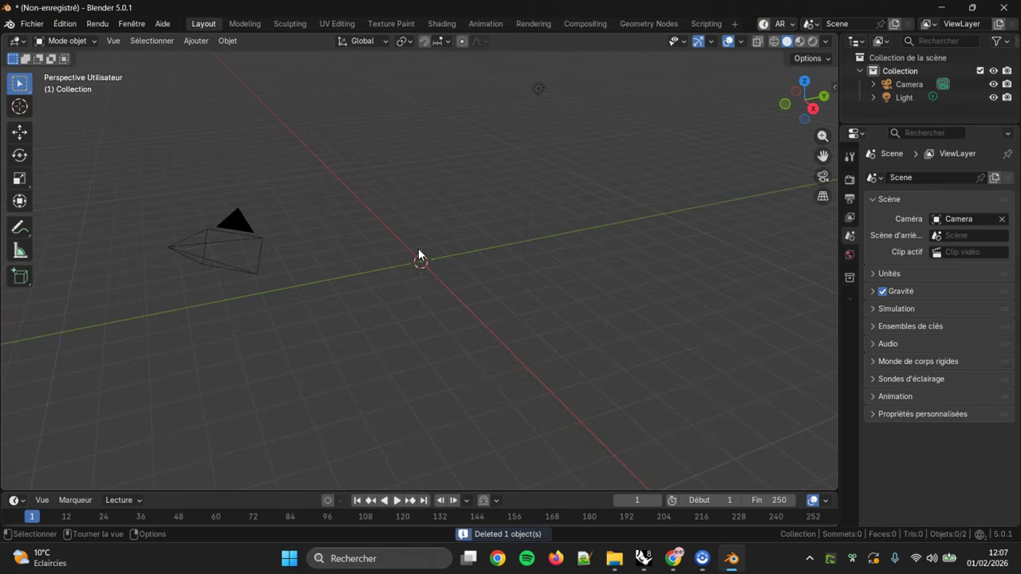
- Set the scene's length unit to millimetres (Millimètres)
click(876, 273)
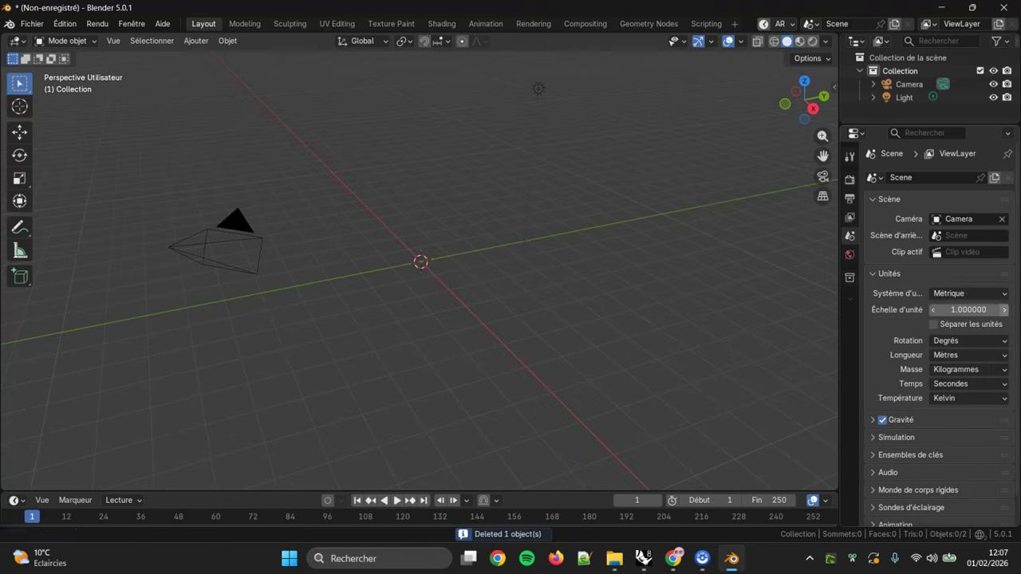
click(961, 357)
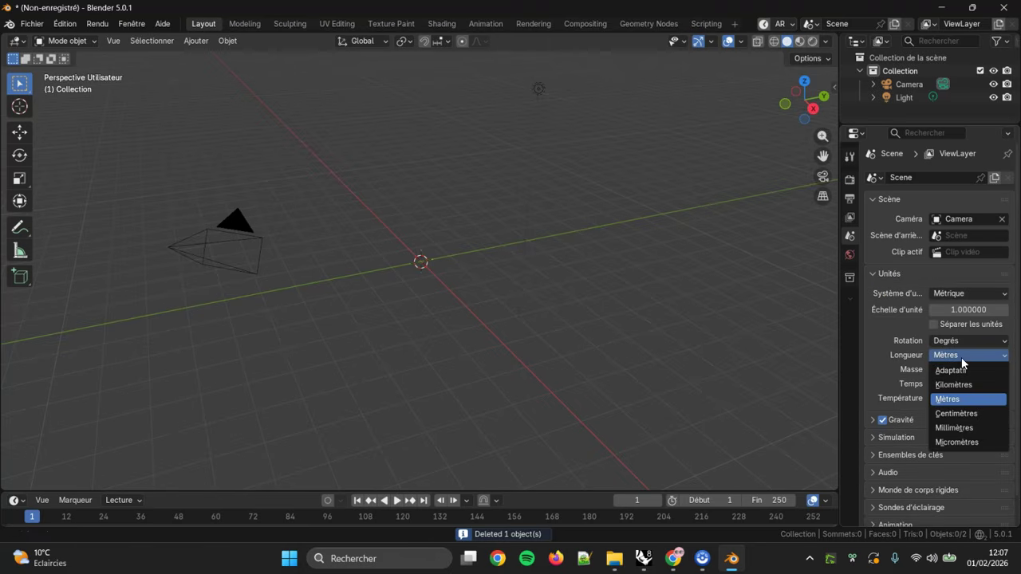
click(963, 431)
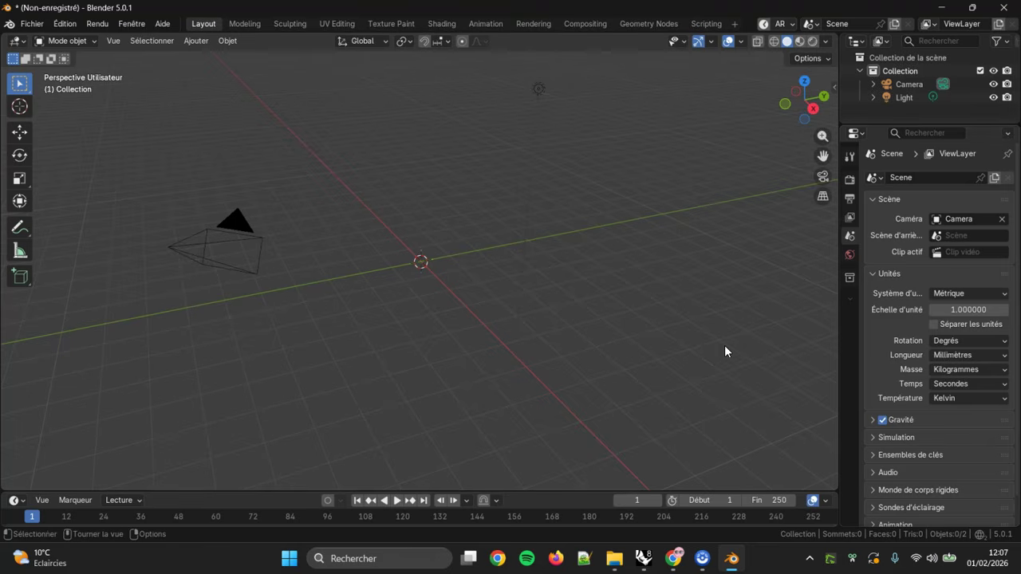
- Import the exported toaster file from Téléchargements as glTF 2.0 and frame it in the 3D view
click(32, 24)
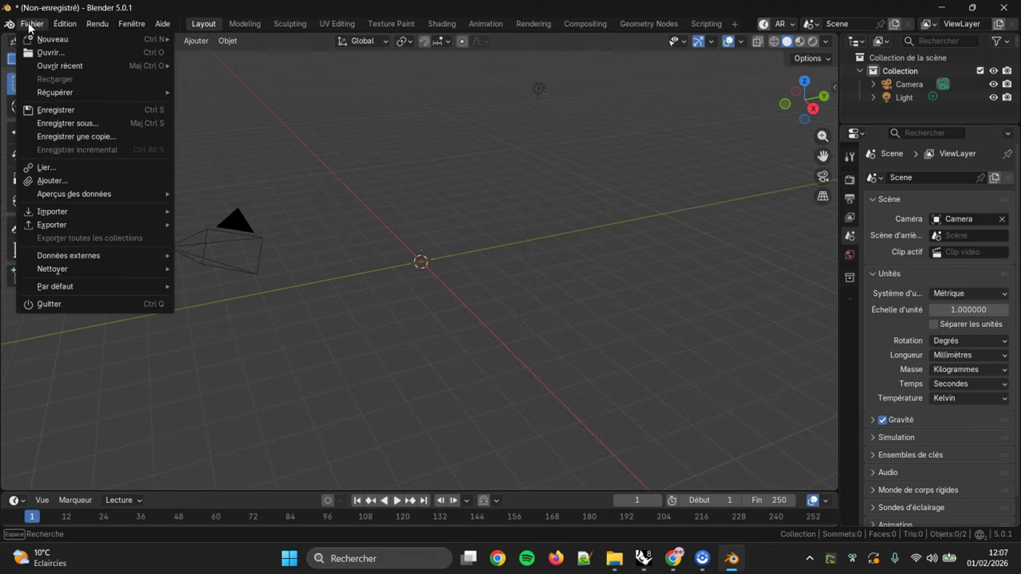
mouse_move(57, 209)
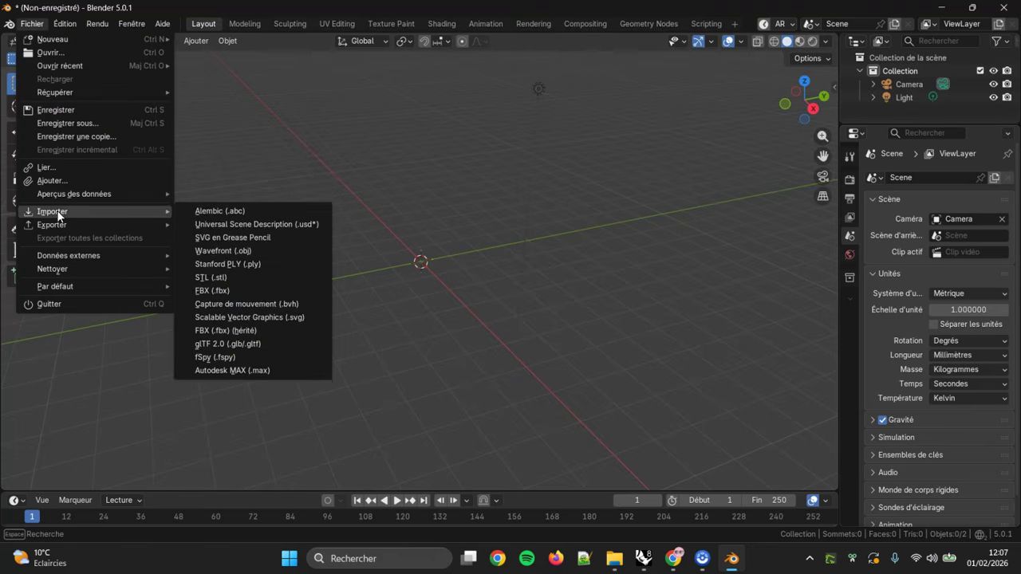
click(263, 347)
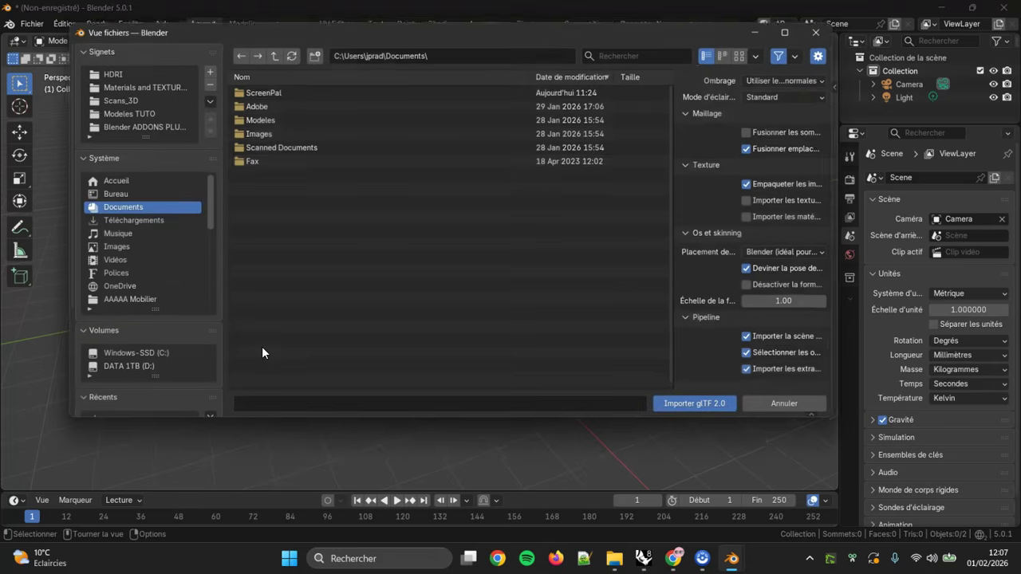
click(797, 54)
click(715, 83)
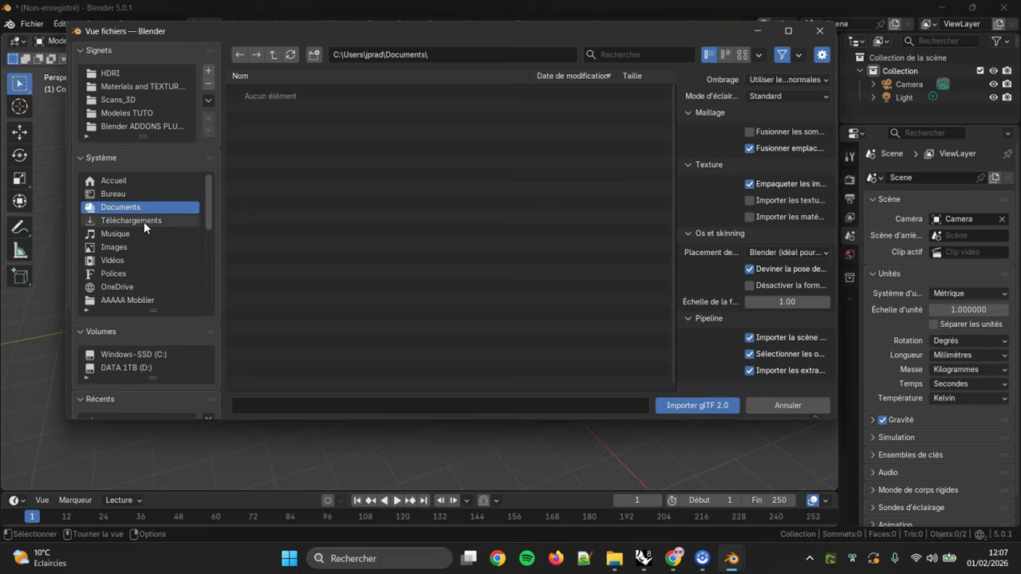
click(107, 221)
click(281, 92)
click(694, 409)
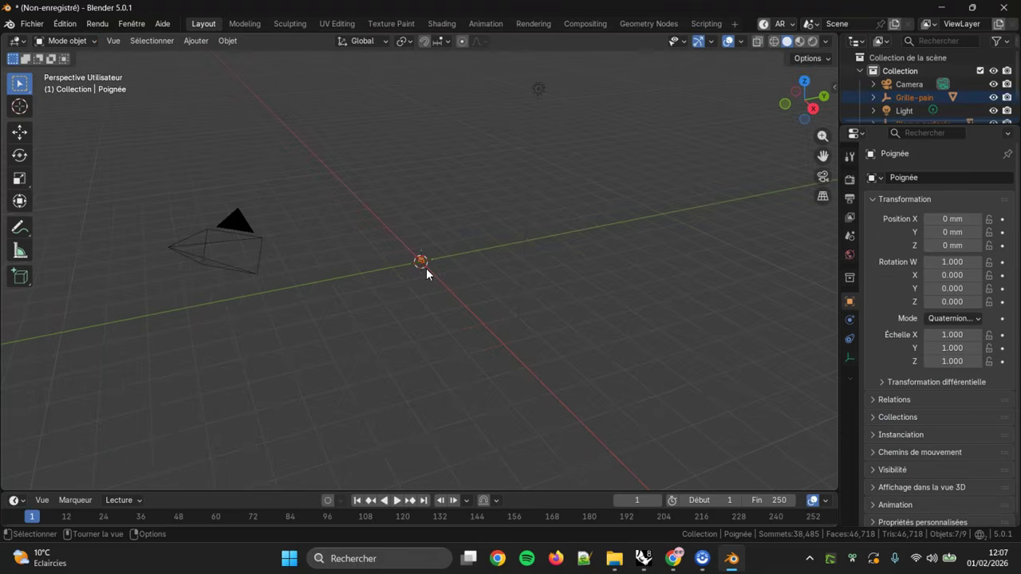
key(KP_Decimal)
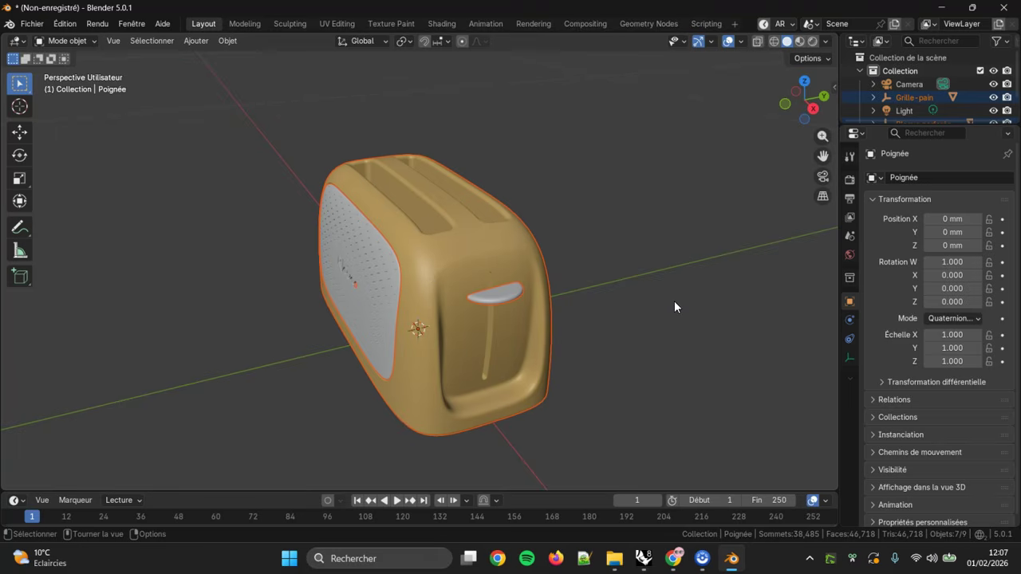
- Set the render engine to Cycles with GPU compute (Calculs GPU) as the device
click(850, 179)
click(961, 176)
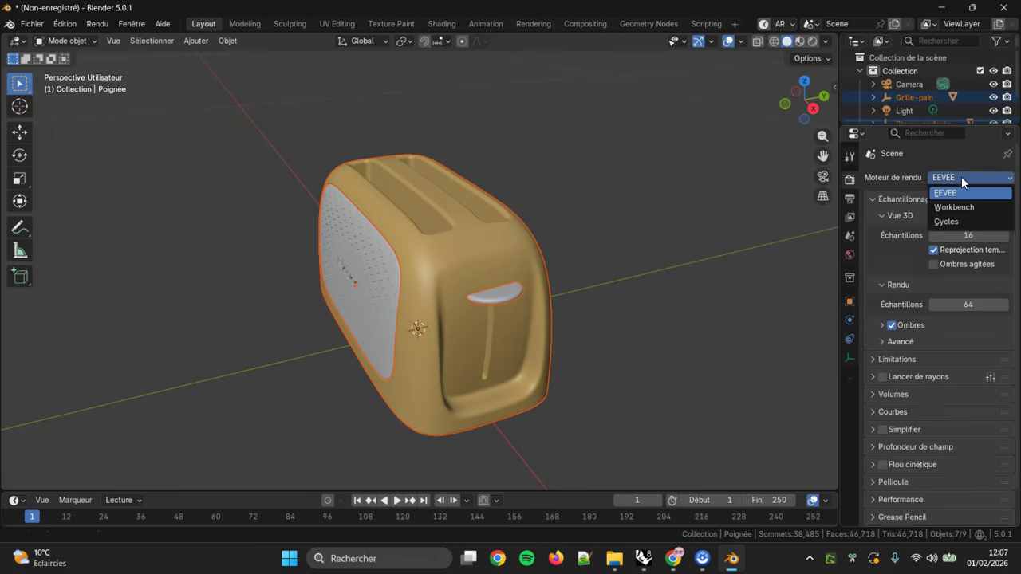
click(965, 221)
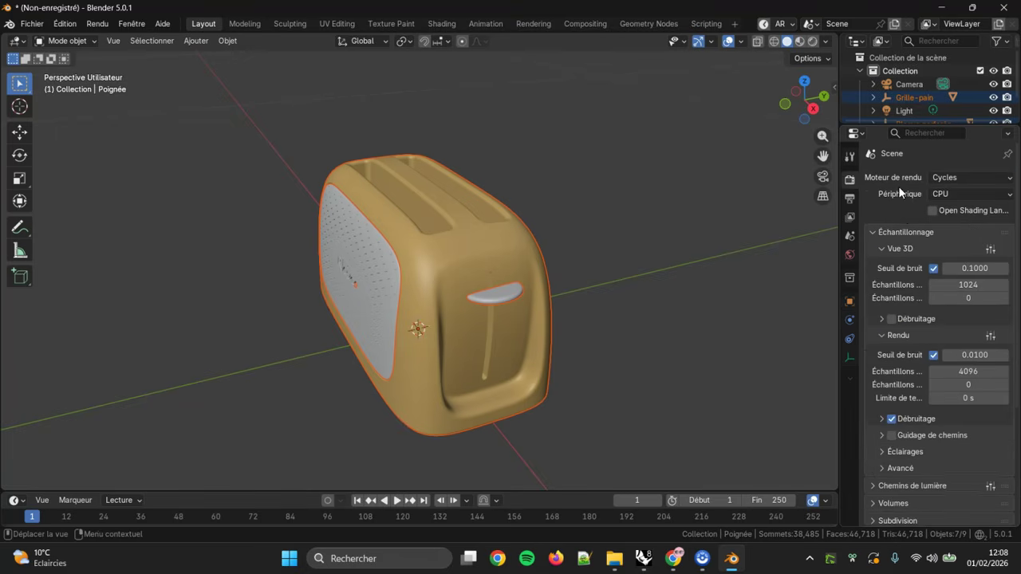
click(946, 194)
click(957, 221)
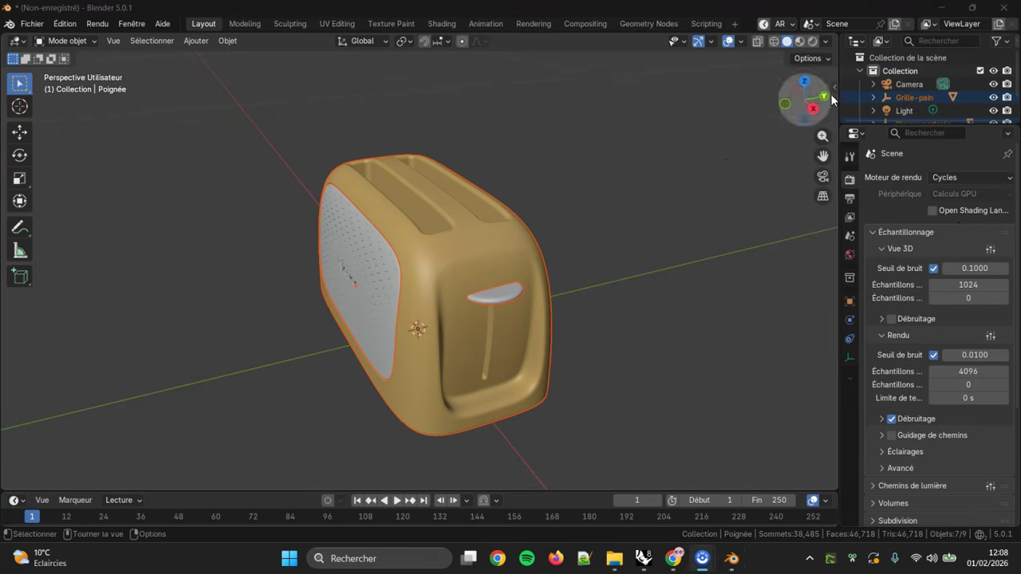
- Lock the camera to the view (Caméra à la vue) in the 3D view settings
click(834, 86)
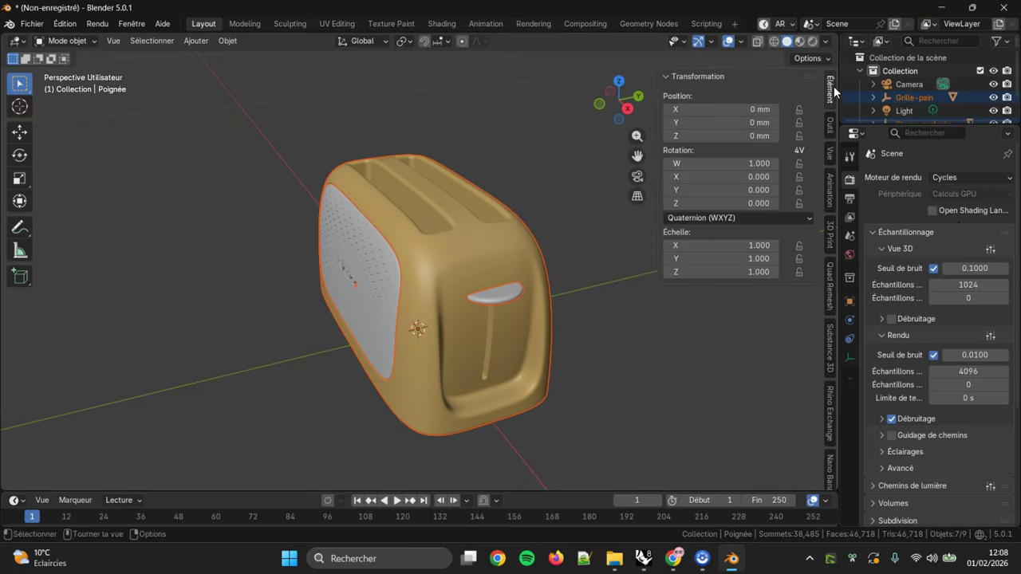
click(830, 150)
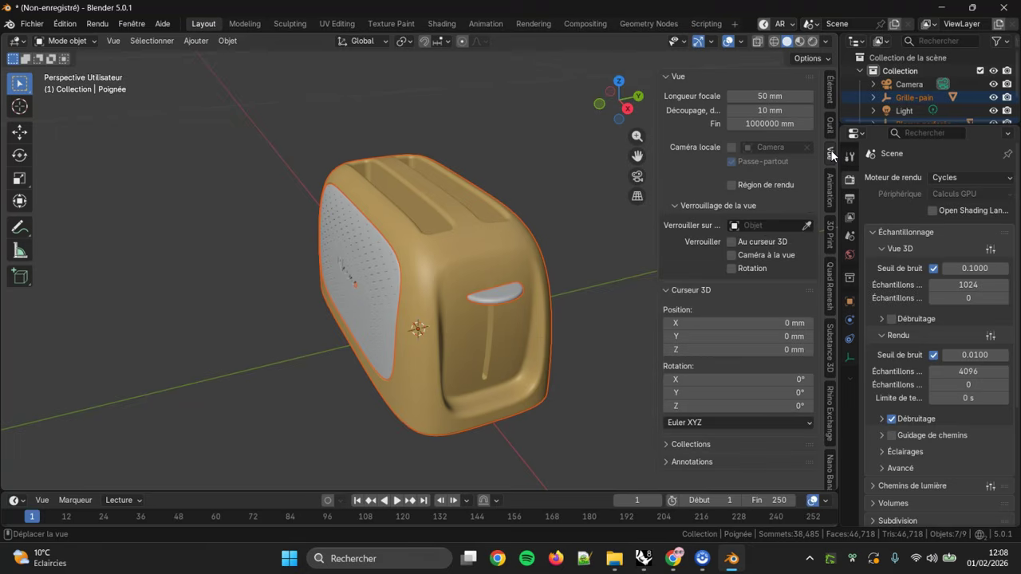
click(732, 255)
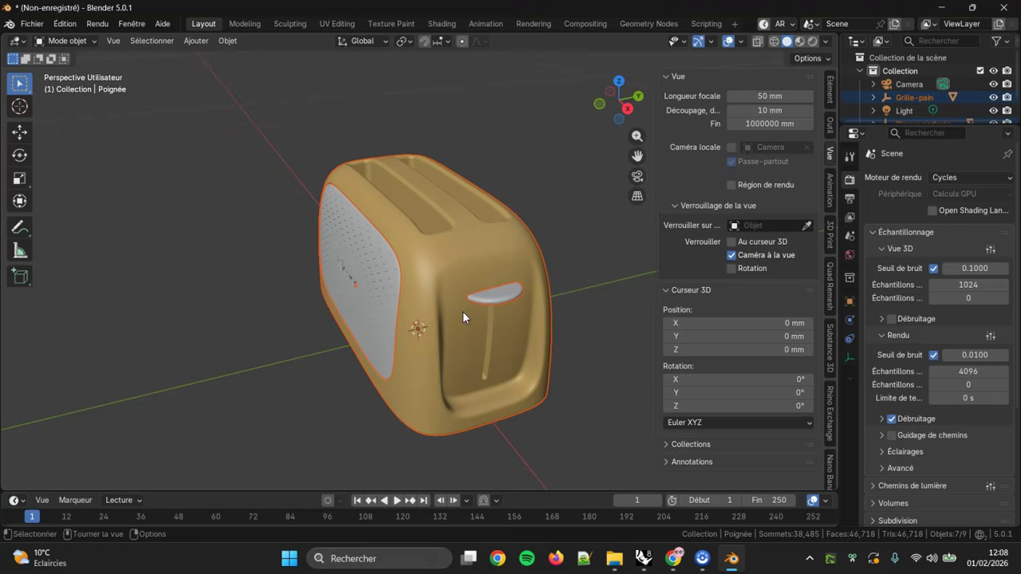
- Look through the camera and frame the whole toaster from a three-quarter angle, slightly right of the frame's centre
scroll(463, 317, down, 5)
middle_drag(463, 316, 525, 292)
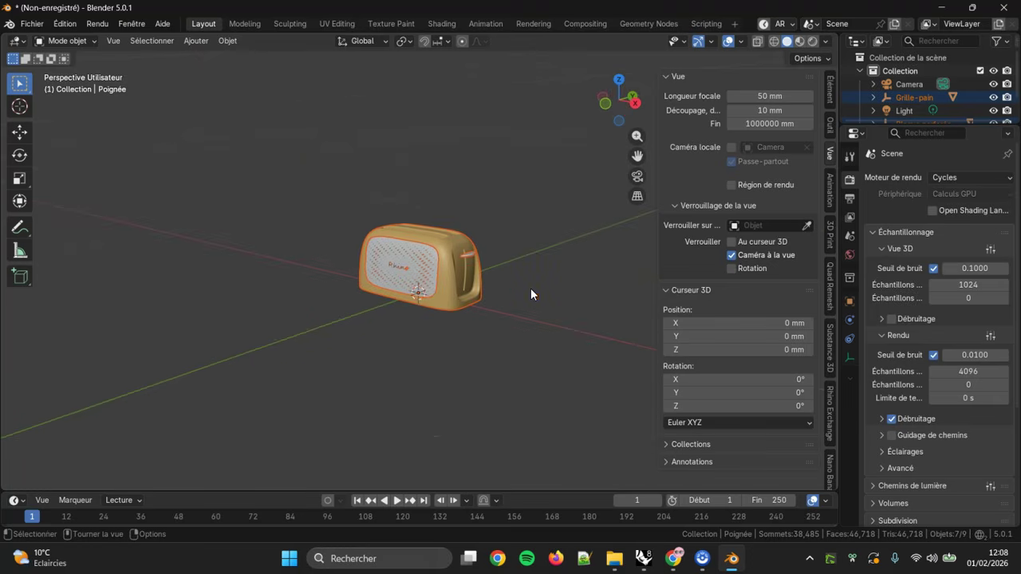
key(KP_0)
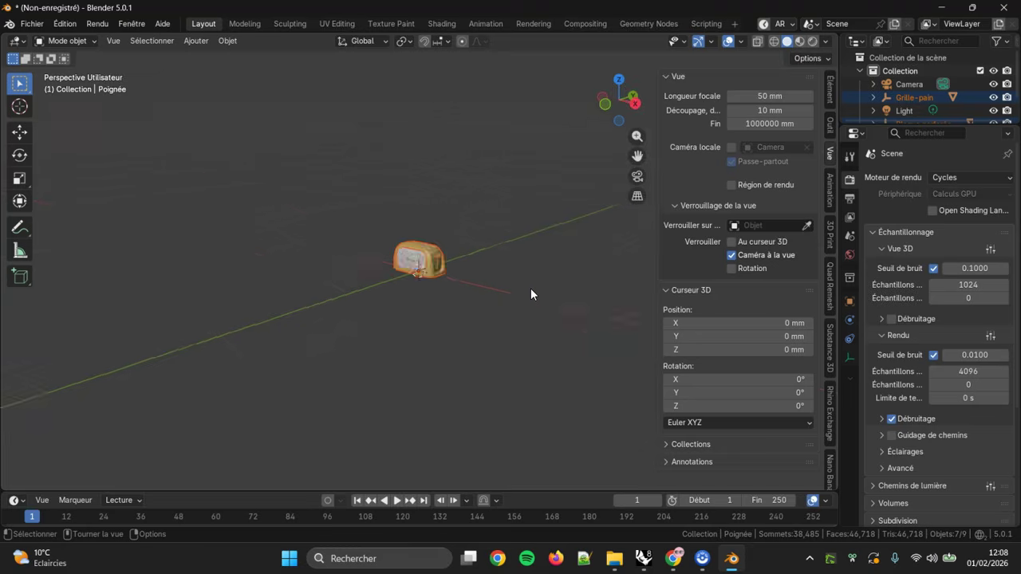
scroll(452, 277, up, 5)
shift+middle_drag(475, 250, 539, 295)
scroll(575, 258, up, 2)
scroll(522, 248, up, 3)
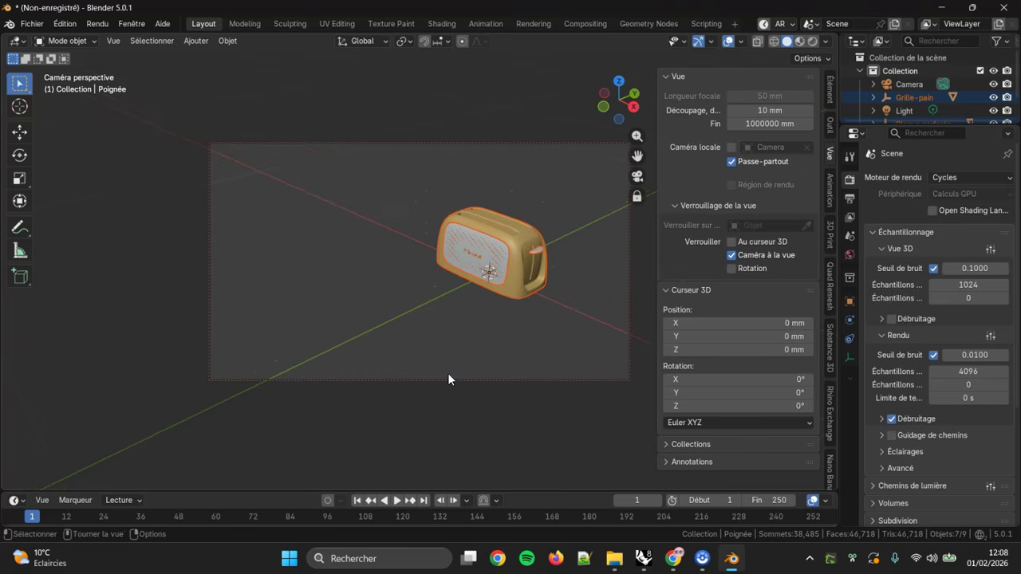
- Set the output resolution X to 1080 px for a square render format
click(848, 196)
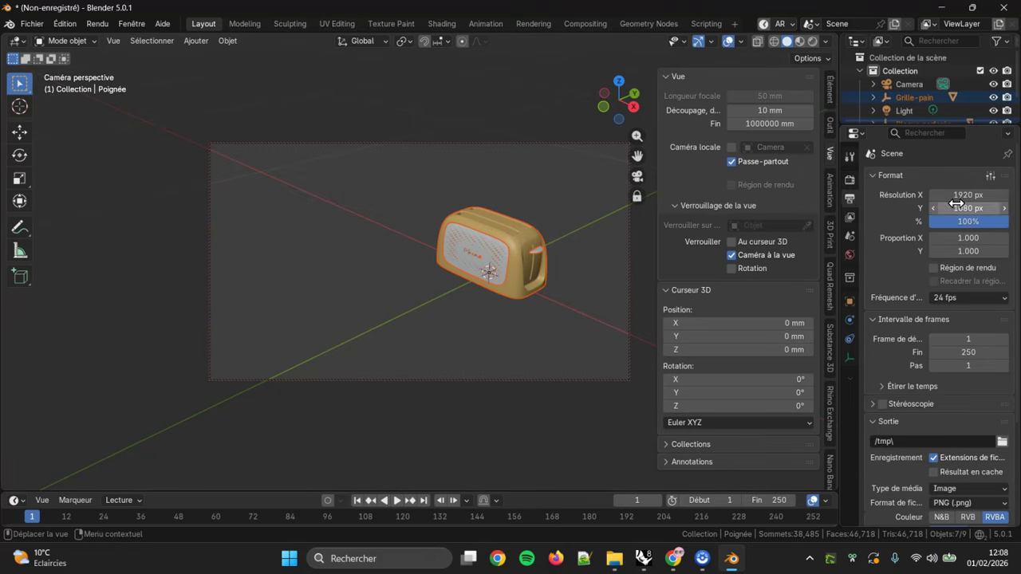
click(987, 197)
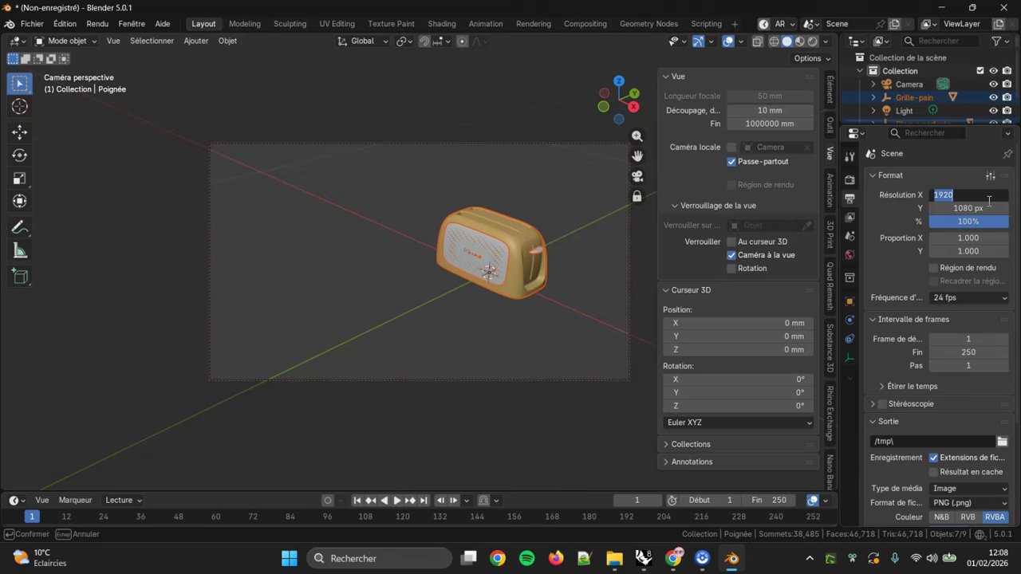
text(1080)
key(Return)
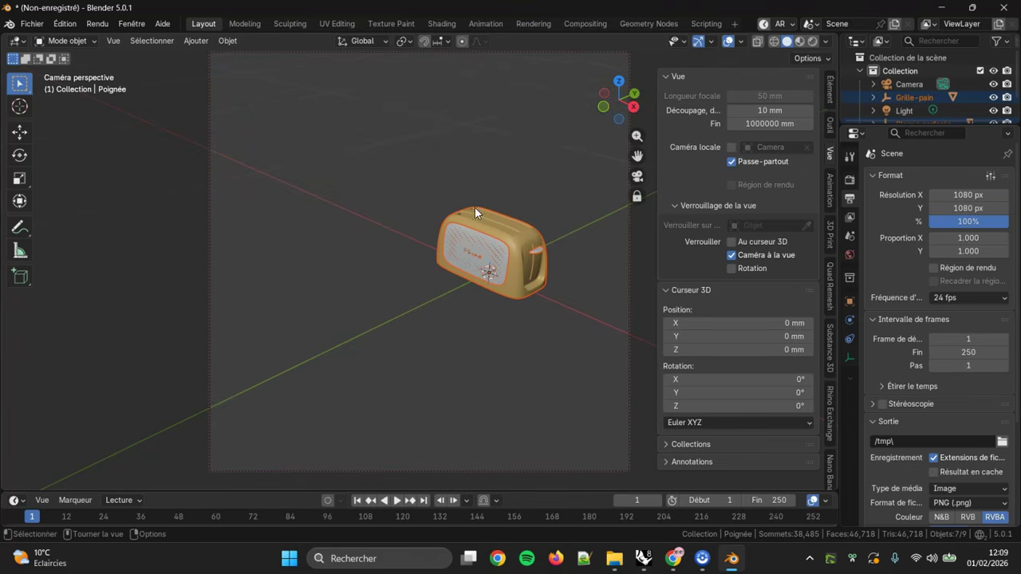
- Lower the camera angle so the toaster sits in the upper right of the square frame, and unlock the camera from the view
mouse_move(562, 255)
middle_down()
mouse_move(597, 331)
mouse_move(562, 308)
mouse_move(573, 303)
mouse_move(561, 310)
mouse_move(574, 272)
middle_up()
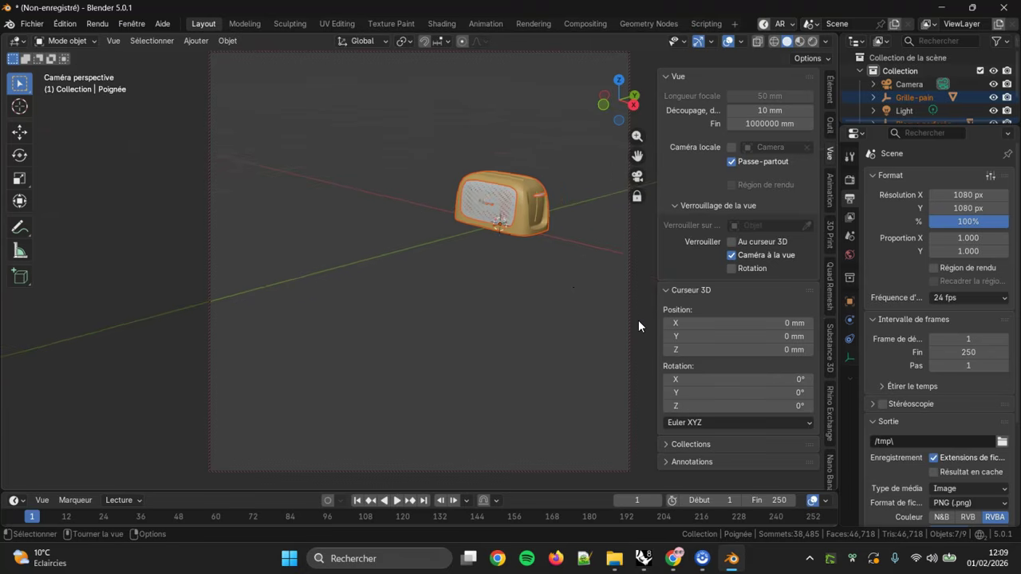
click(731, 255)
scroll(606, 268, down, 2)
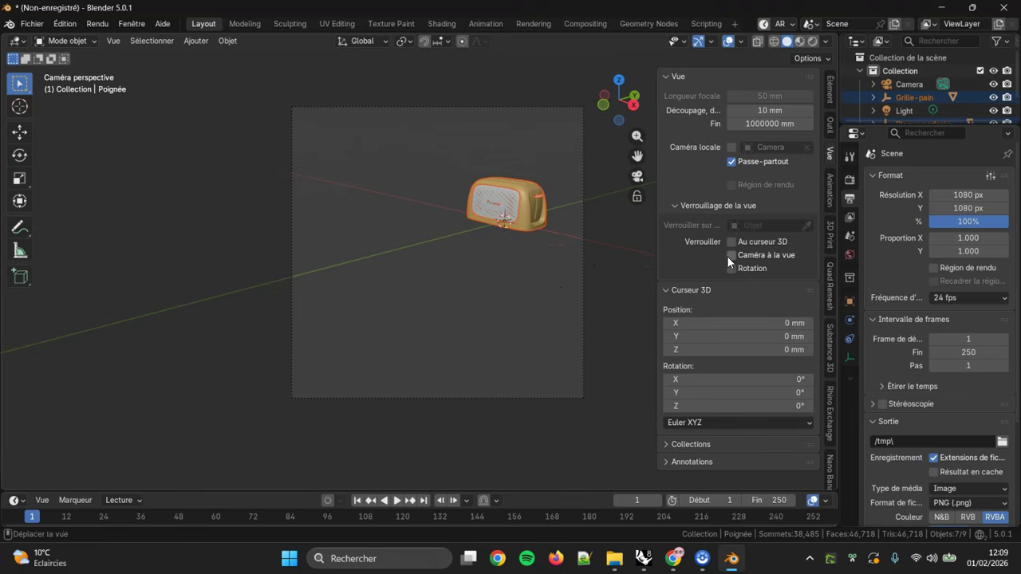
- Deselect the toaster, examine the camera's placement around it from outside, and return to the camera view
click(558, 266)
middle_drag(558, 266, 443, 288)
scroll(387, 296, down, 5)
middle_drag(355, 303, 573, 298)
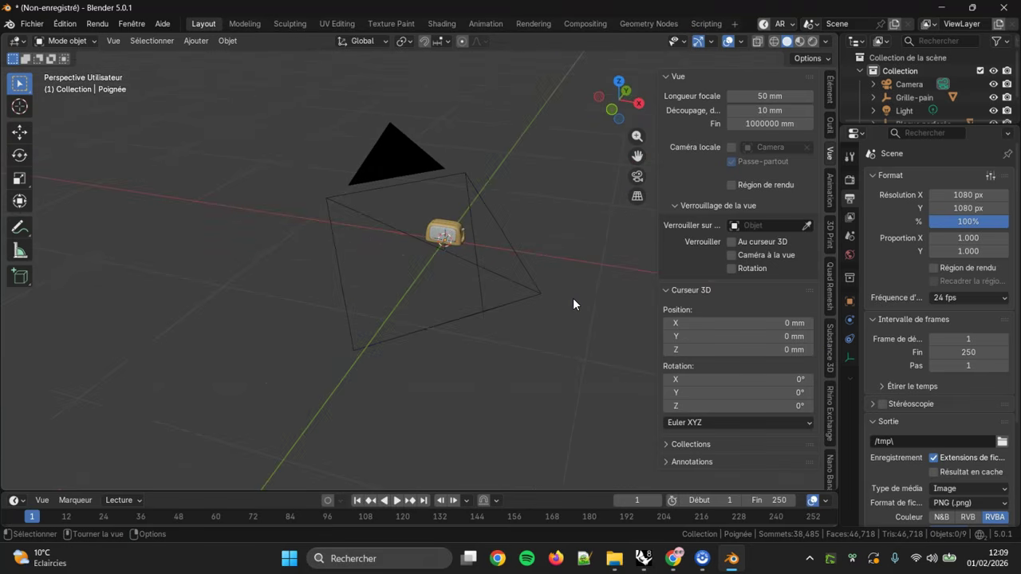
key(KP_0)
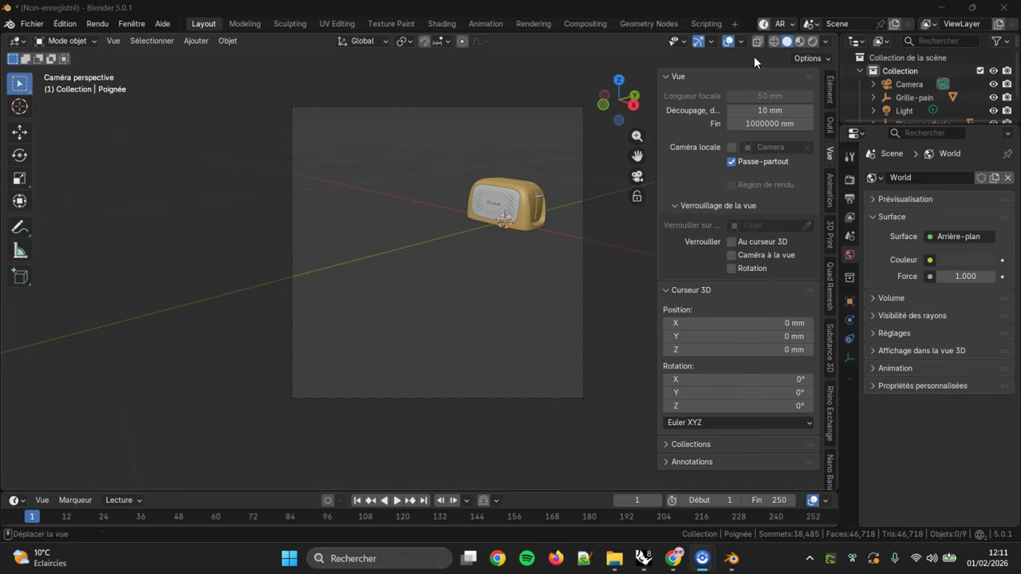
- Show the viewport in rendered shading and set the World background strength (Force) to 3.6
click(812, 42)
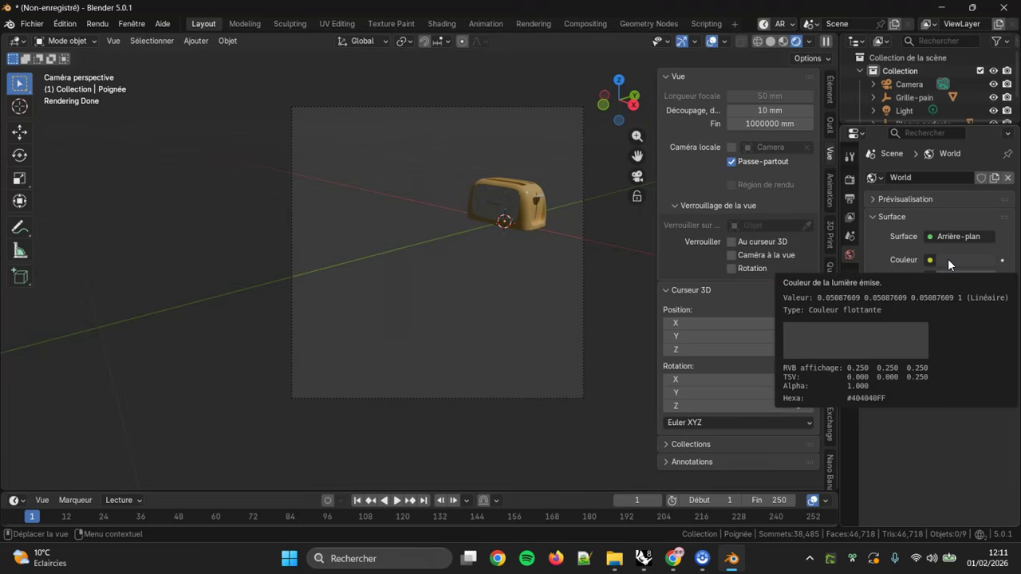
click(962, 277)
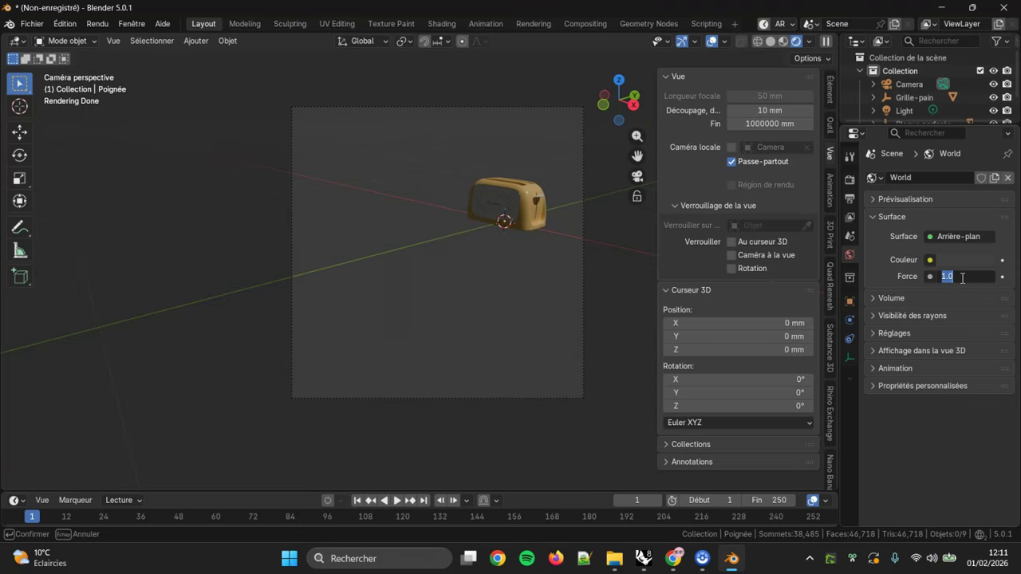
text(4.3)
key(Return)
mouse_move(966, 284)
mouse_down()
mouse_move(949, 285)
mouse_move(956, 278)
mouse_up()
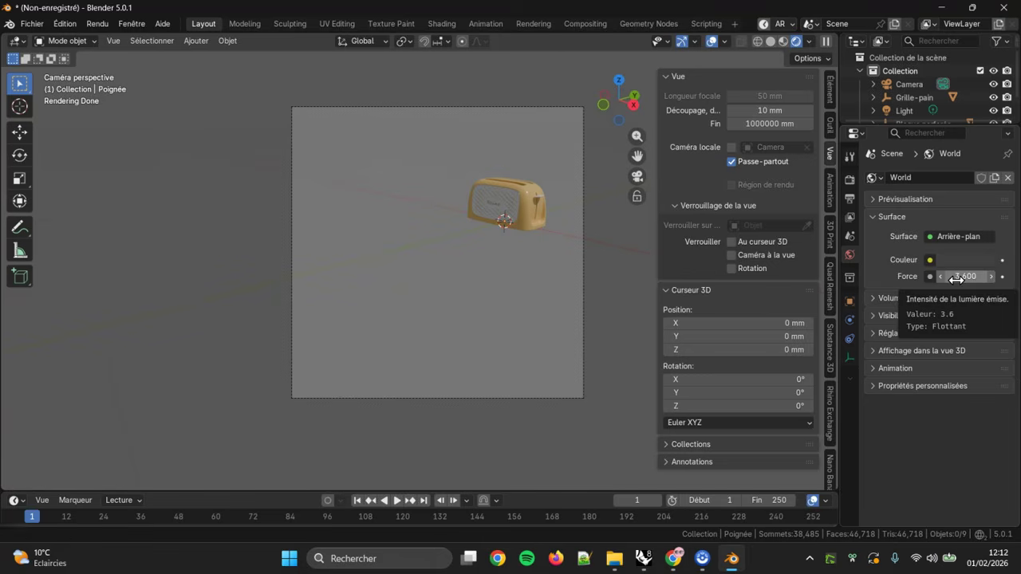
- Enter the Nano Banana Pro prompt "Grille-pain sur plan de travail, avec accessoires dans cuisine moderne et lumineuse. Cadre Parisien."
click(831, 470)
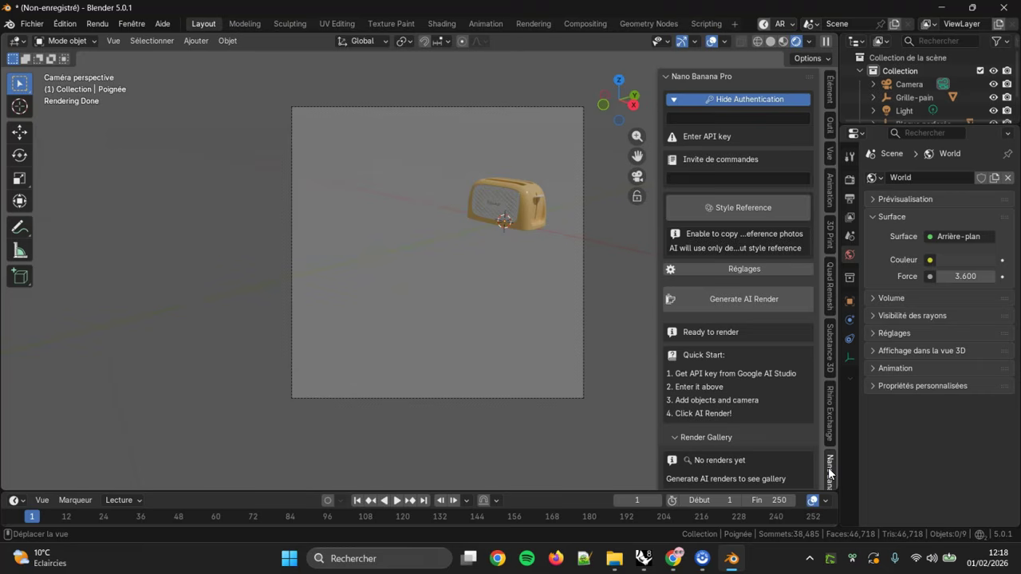
click(701, 177)
text(Grill)
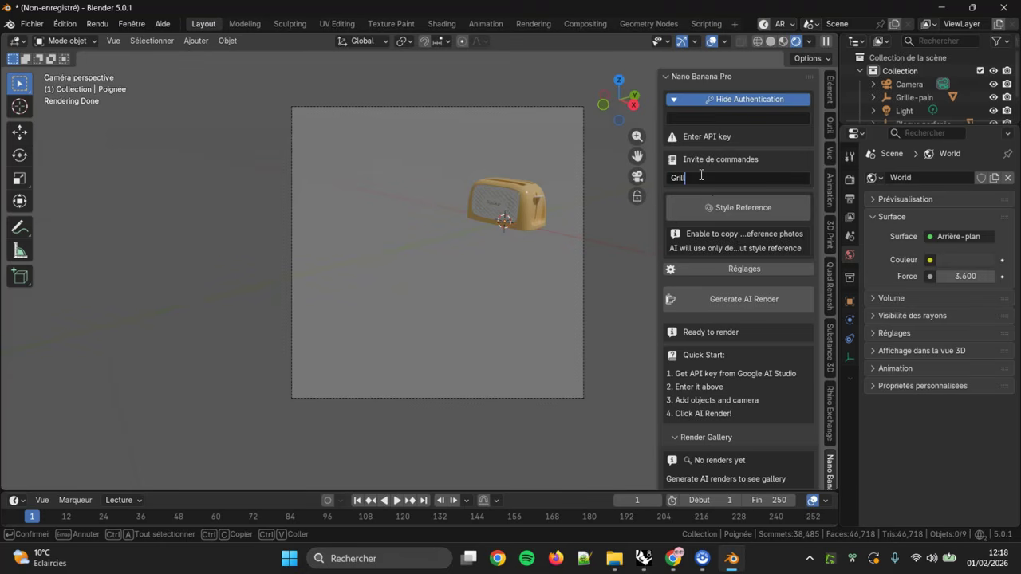
text(e-pain sur plan de travail, avec)
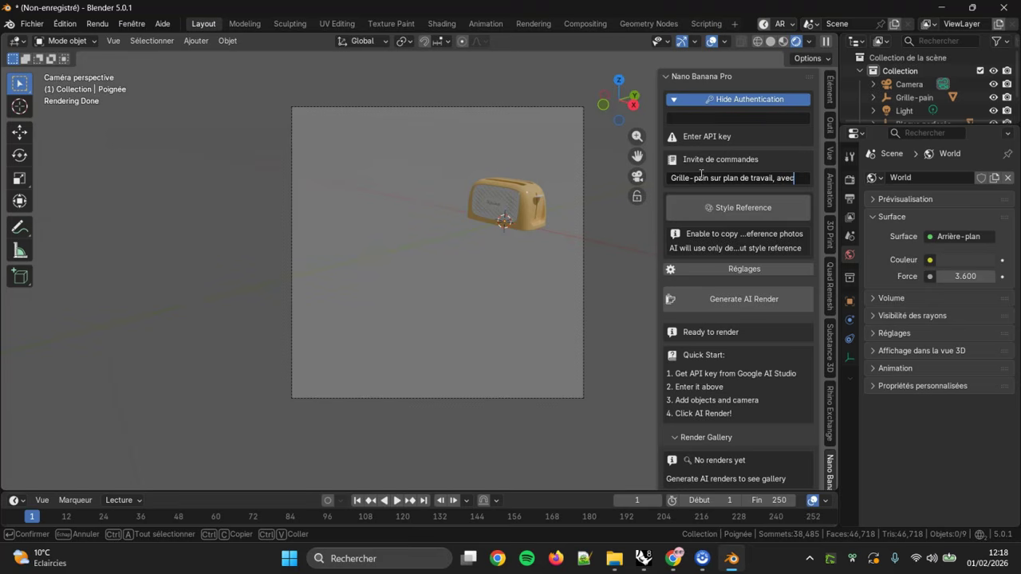
text( accessoir)
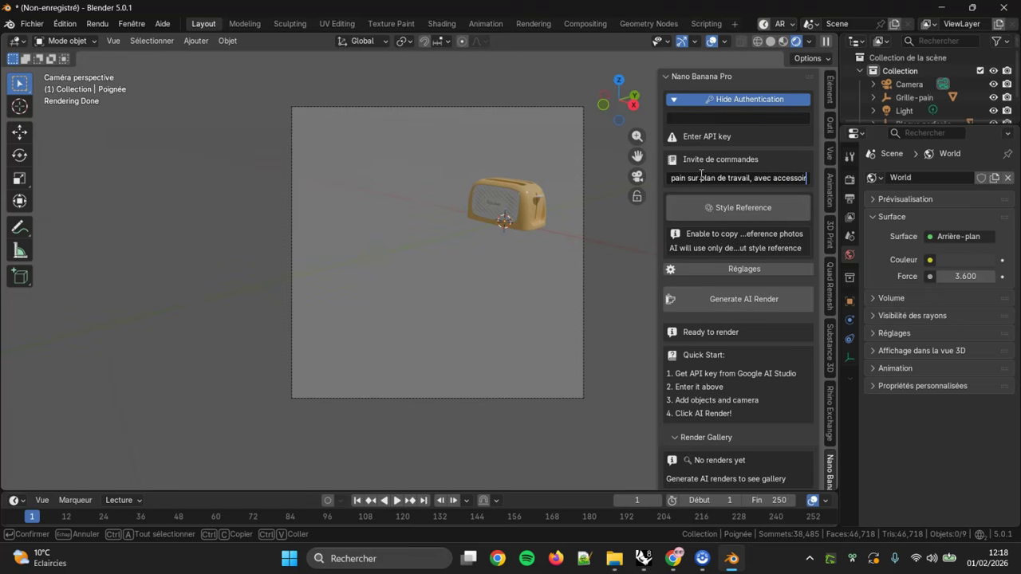
text(es dans cu)
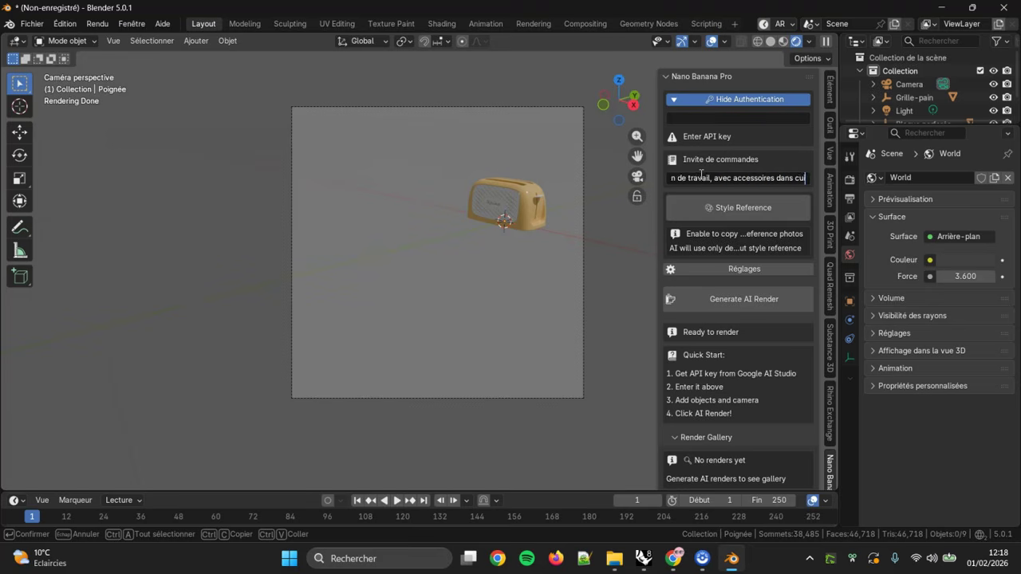
text(isine mode)
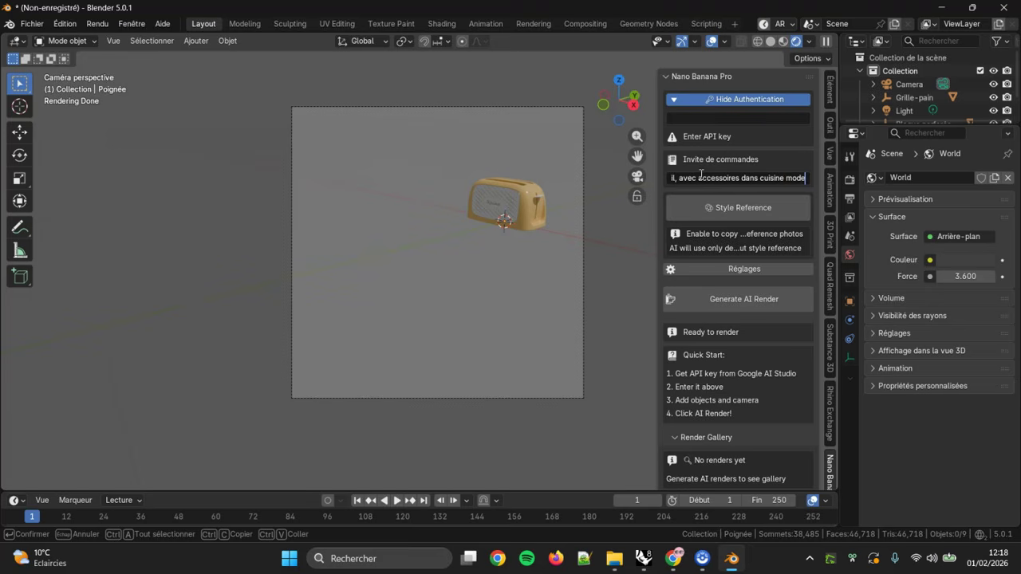
text(rne et l)
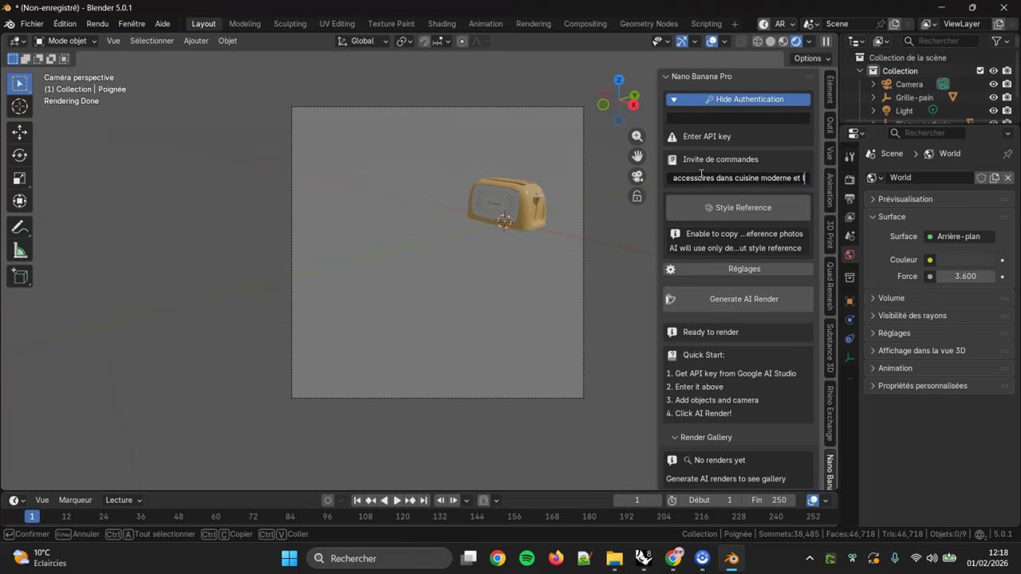
text(umine)
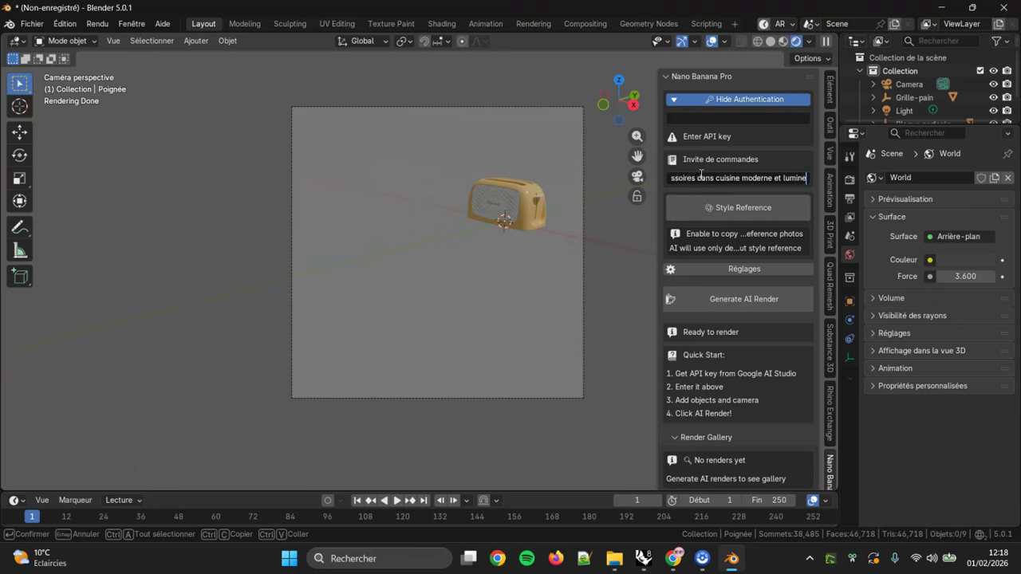
text(uxe. C)
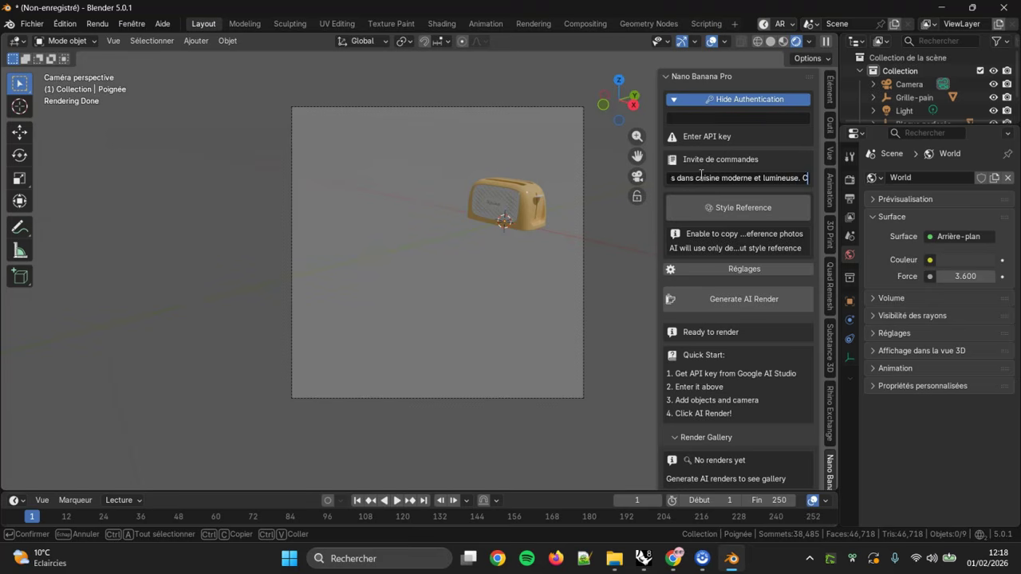
text(adre Paris)
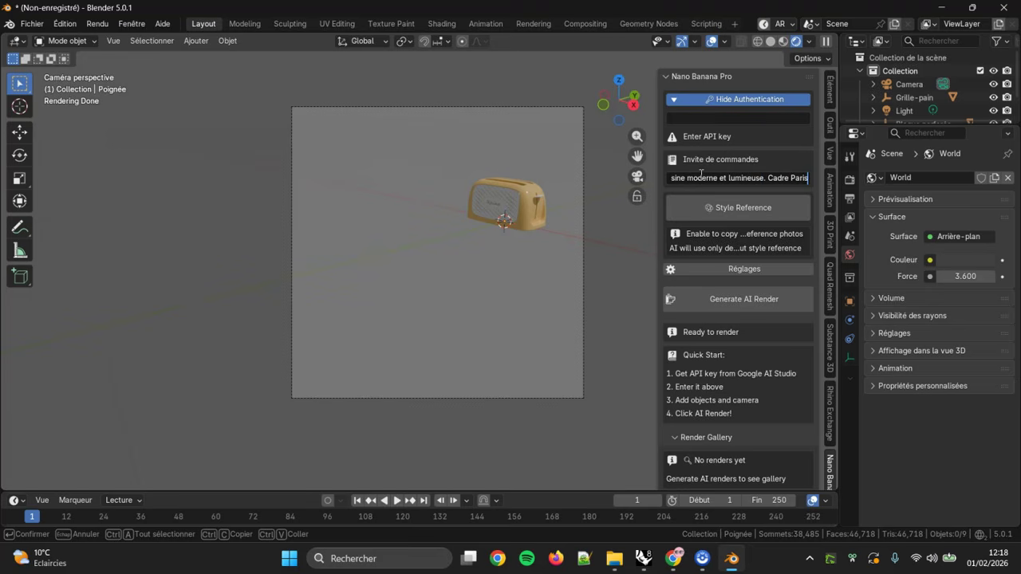
text(ien.)
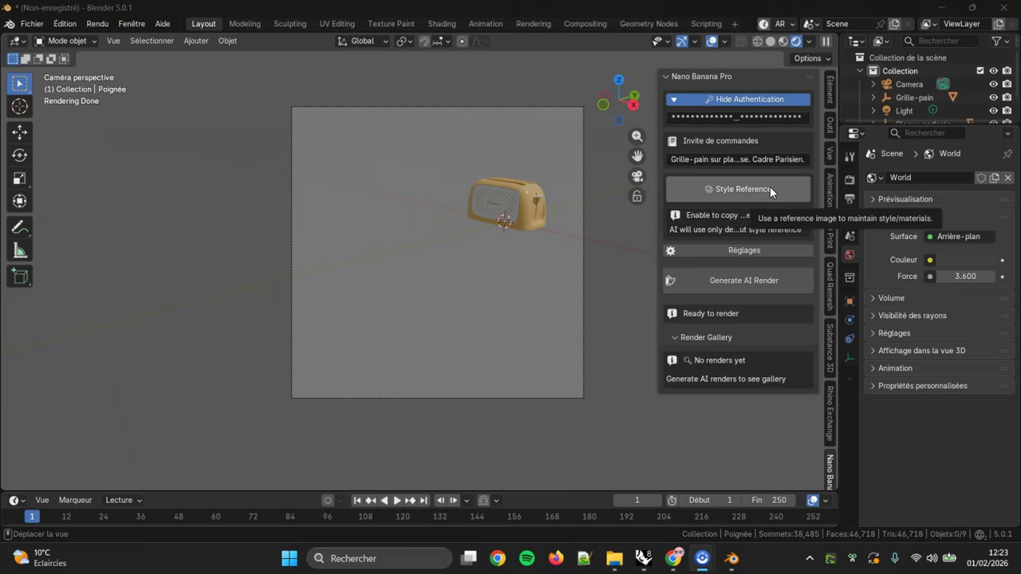
- Set the AI render mode to Regular Render and keep the resolution at 1k (1024x1024)
click(733, 250)
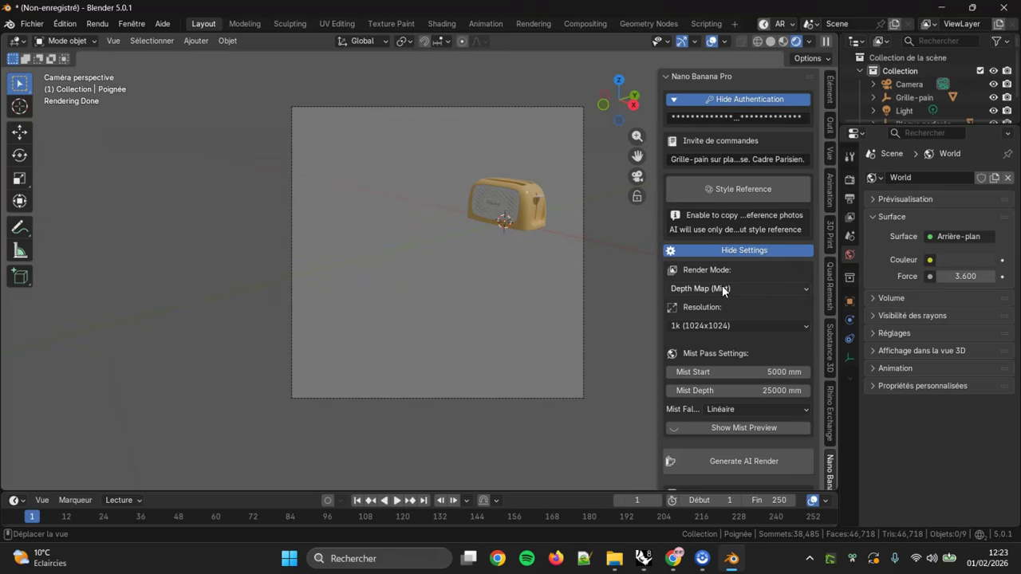
click(727, 288)
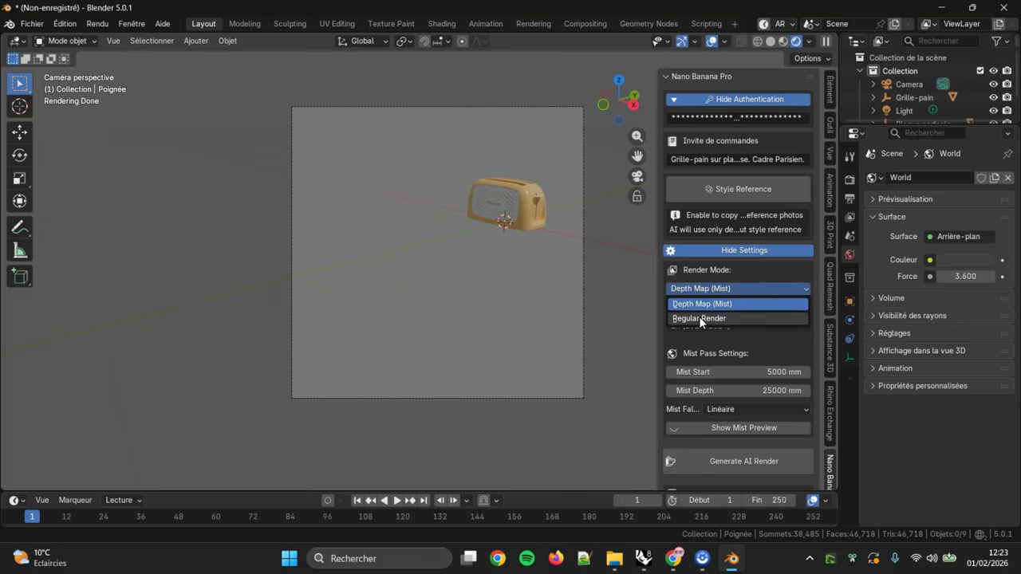
click(708, 318)
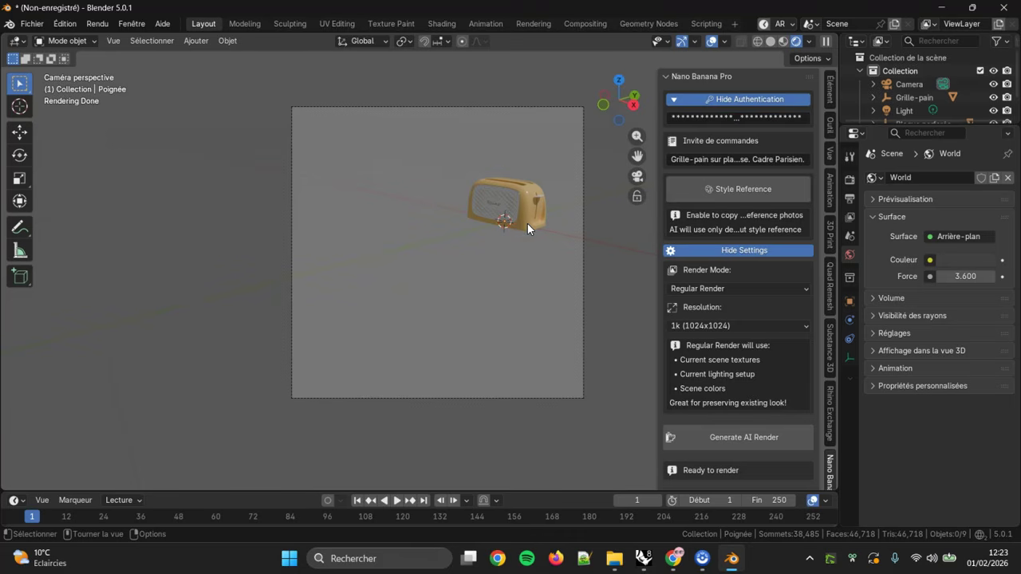
click(734, 323)
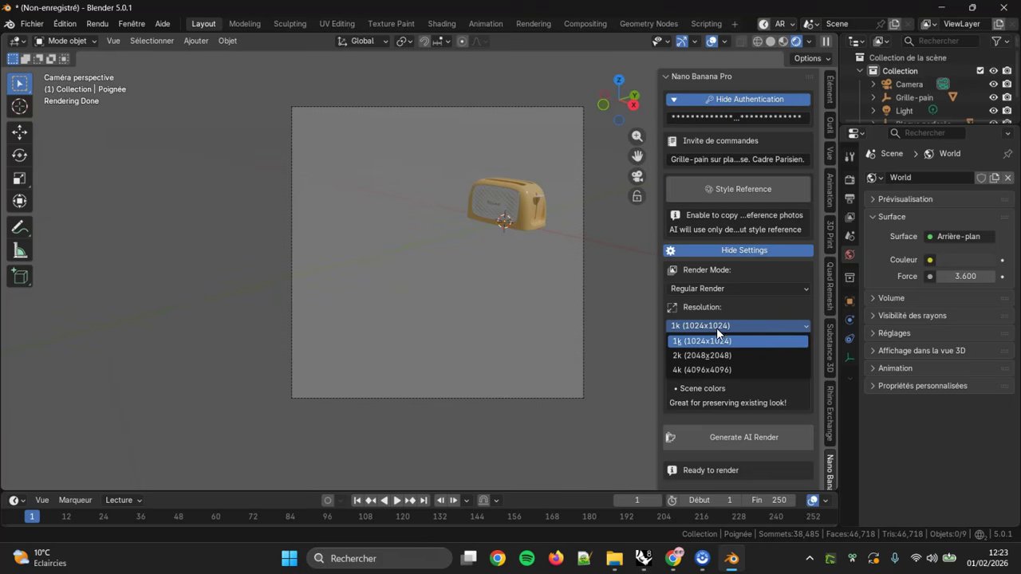
click(714, 326)
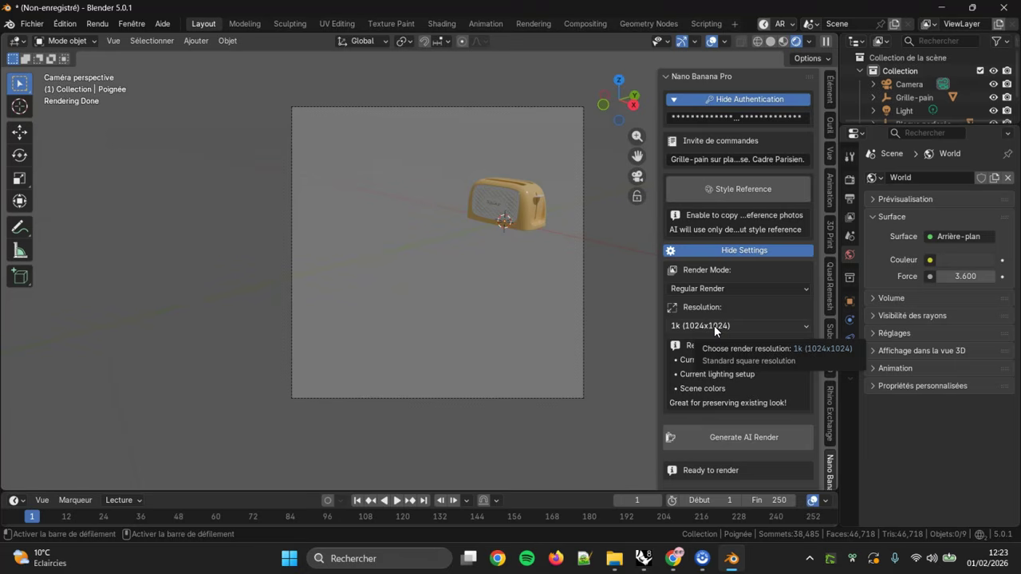
- Generate the AI render, view the Nano Banana Pro edit options for the result, and close the render window
scroll(777, 408, down, 1)
scroll(708, 404, down, 1)
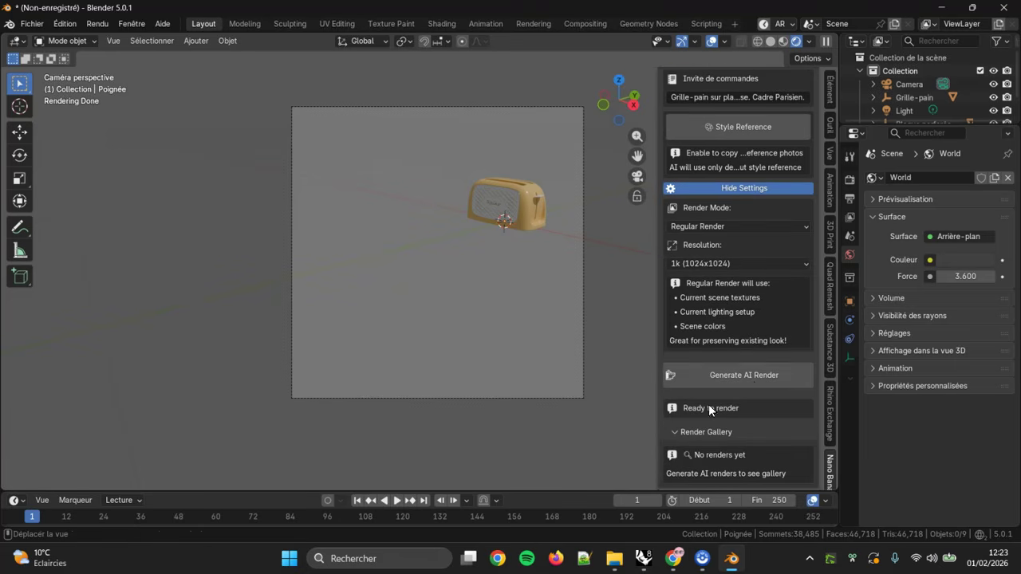
click(762, 373)
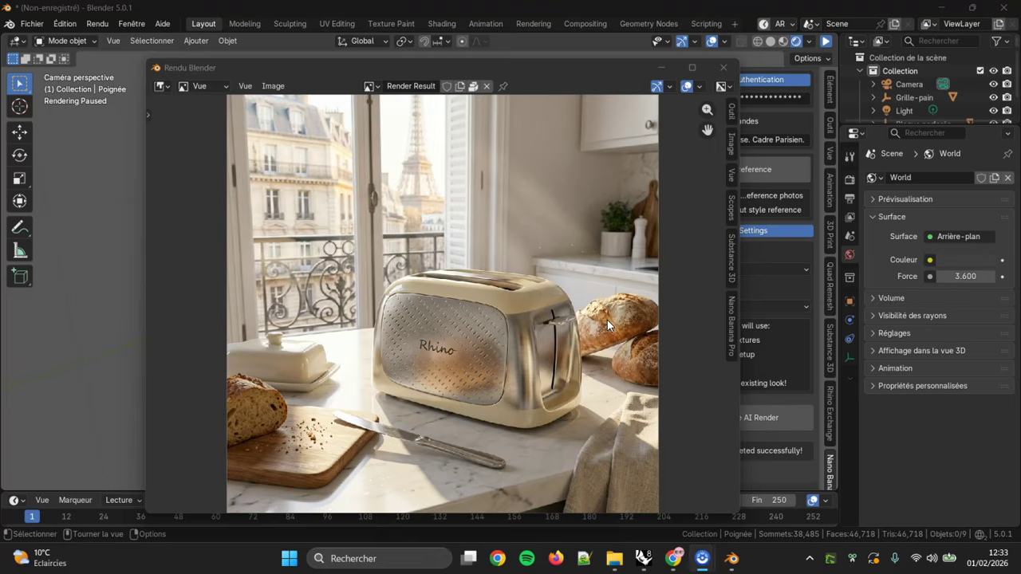
click(728, 333)
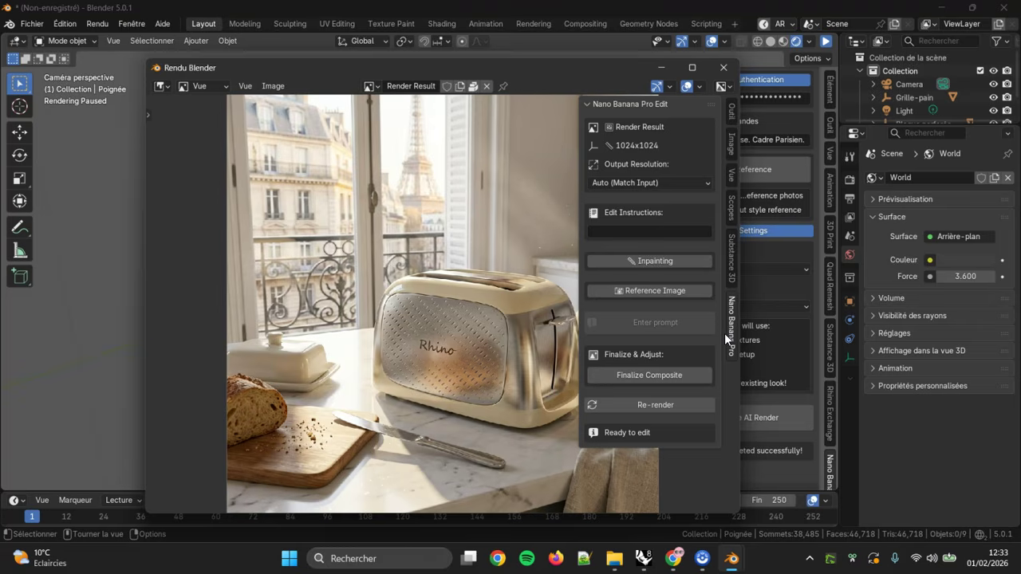
click(724, 68)
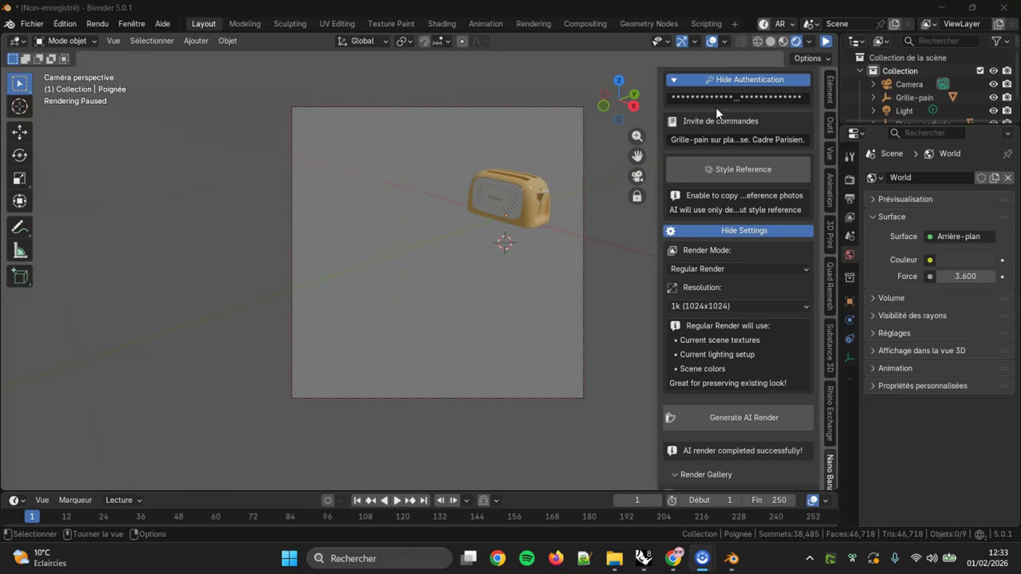
- Reframe the camera closer to the toaster from a slightly turned angle, and set the World background strength (Force) to 4.9 in rendered shading
click(829, 153)
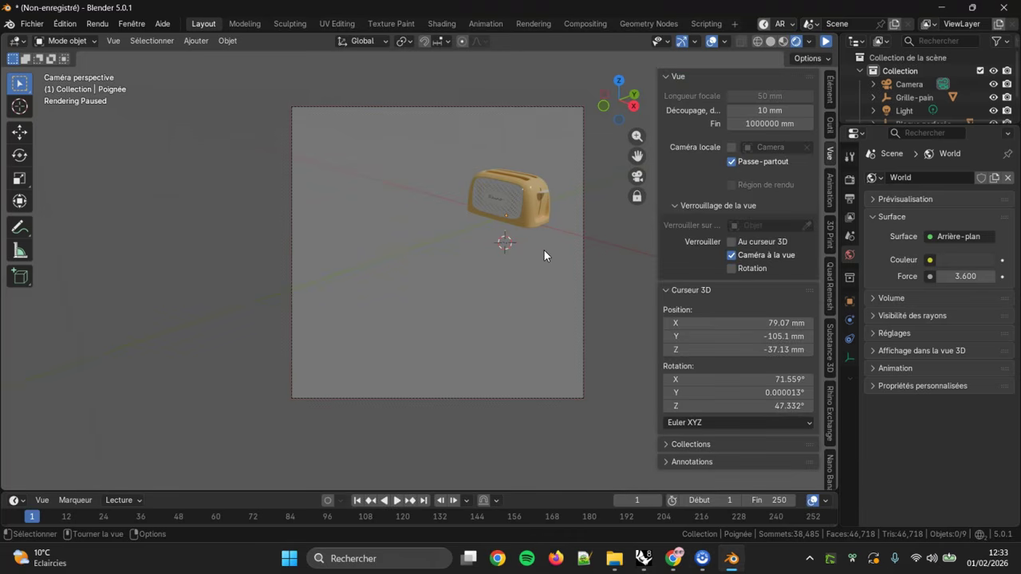
mouse_move(538, 246)
middle_down()
mouse_move(557, 224)
mouse_move(547, 240)
mouse_move(514, 245)
mouse_move(535, 238)
mouse_move(526, 246)
middle_up()
click(784, 40)
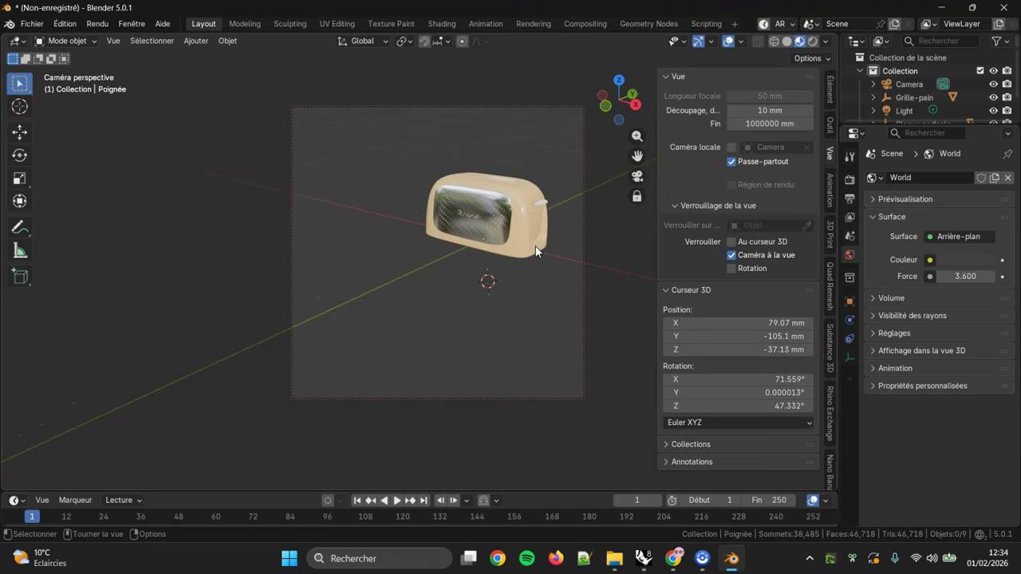
scroll(522, 252, up, 3)
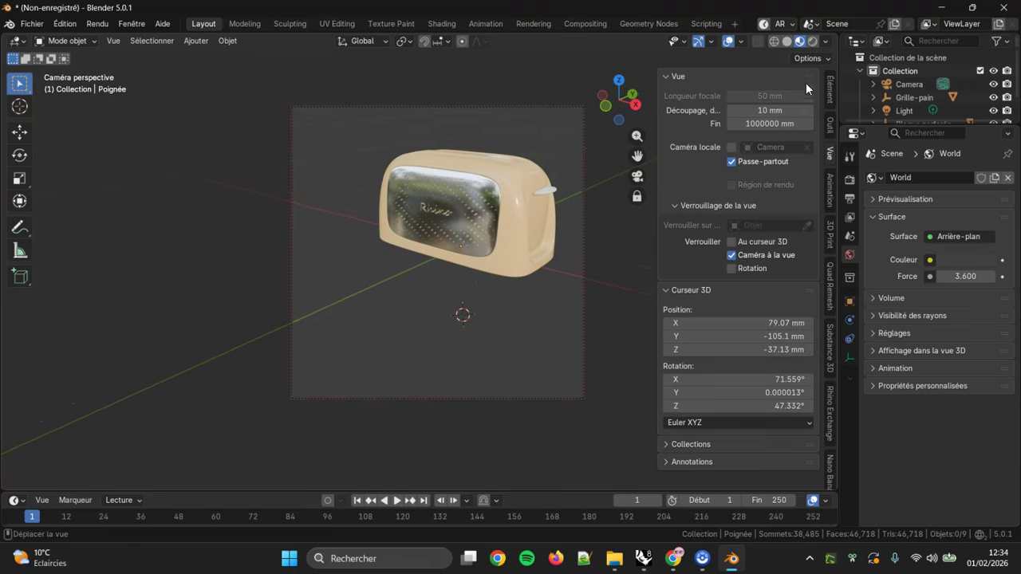
click(812, 40)
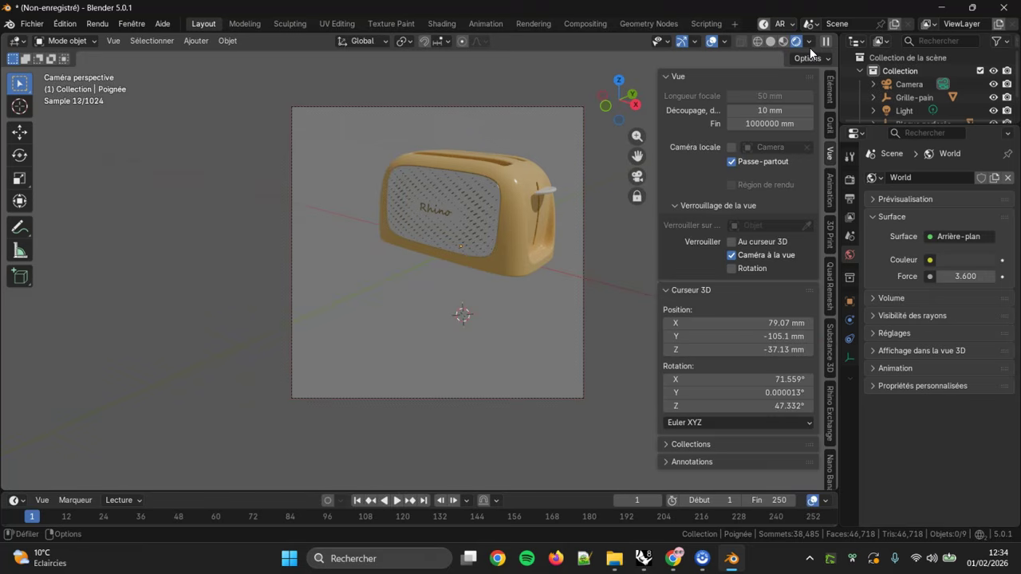
drag(959, 274, 940, 277)
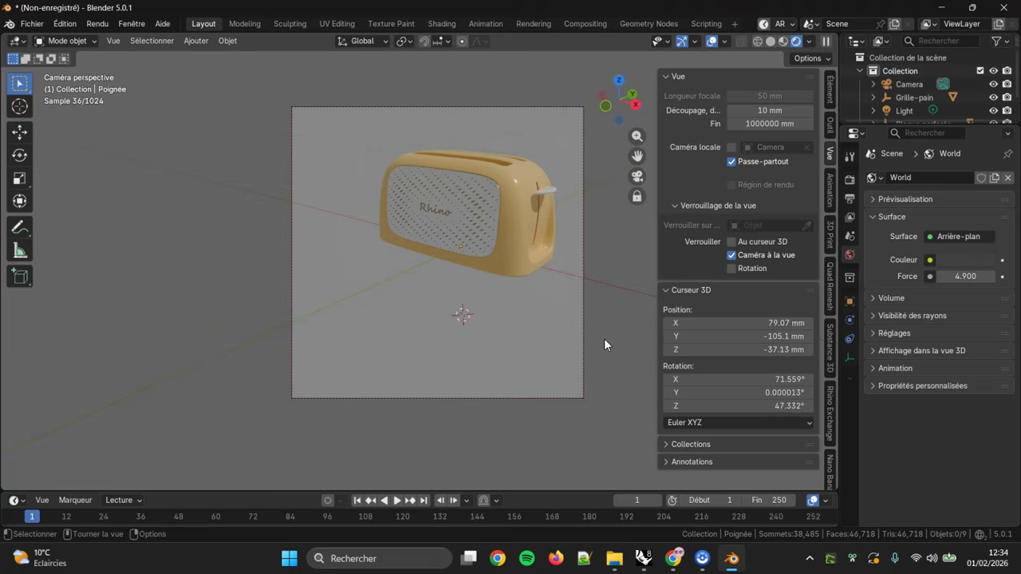
- Generate a new AI render from the closer camera framing with the same prompt, and close the result window
click(830, 470)
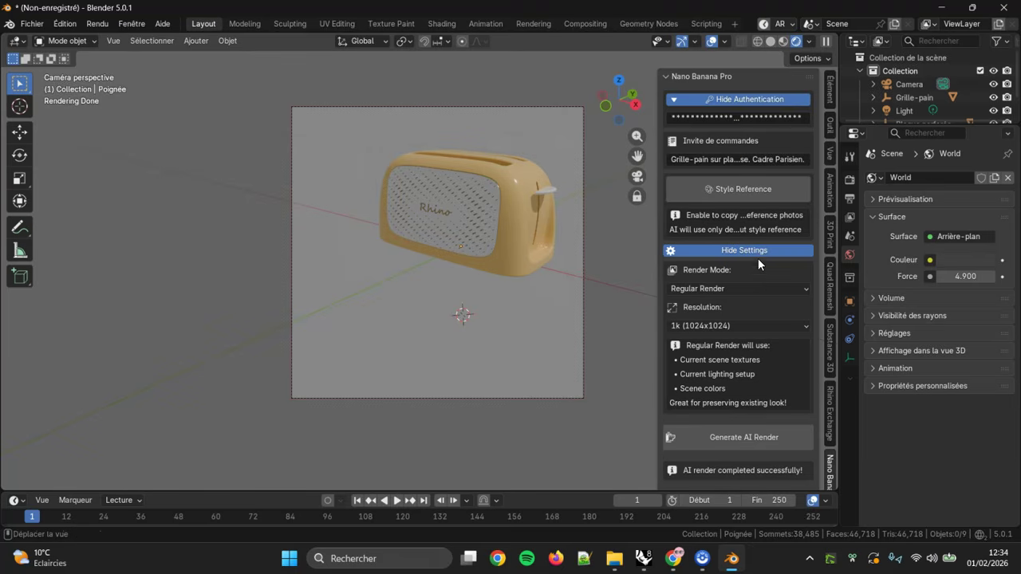
scroll(750, 274, down, 3)
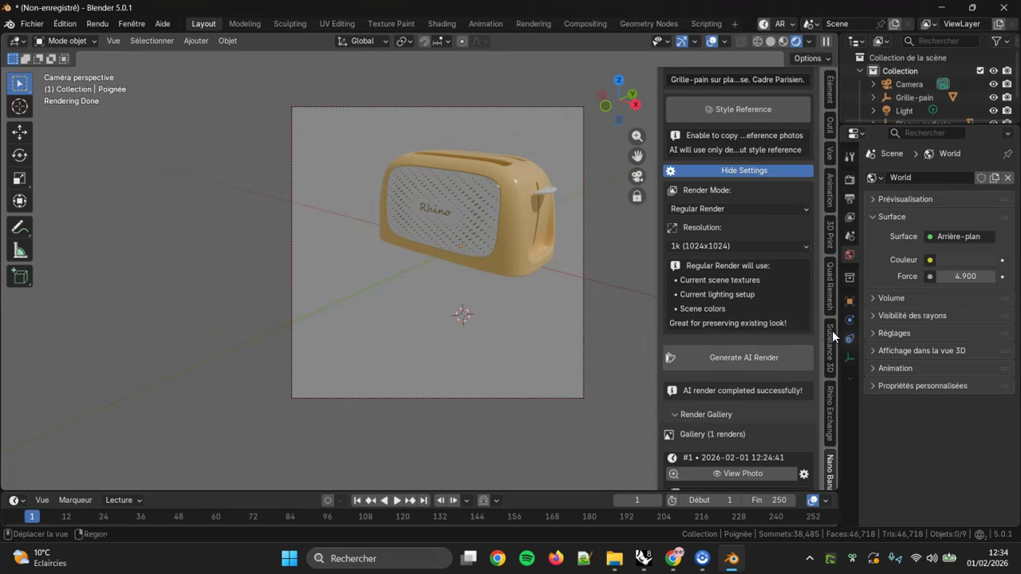
click(775, 359)
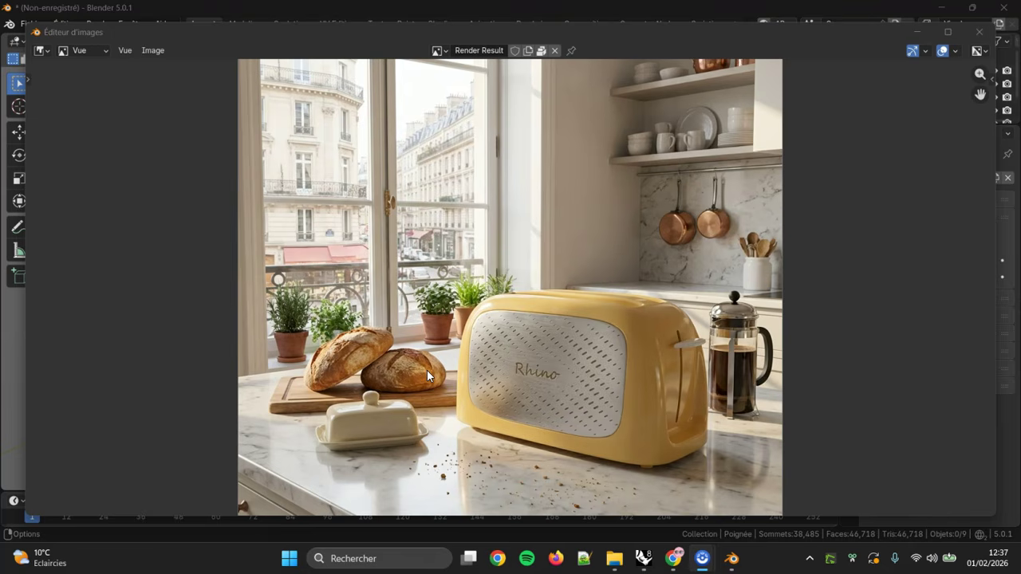
click(980, 32)
- Change the end of the prompt to "Cadre Rural Gersois." and start another AI render
scroll(746, 209, up, 3)
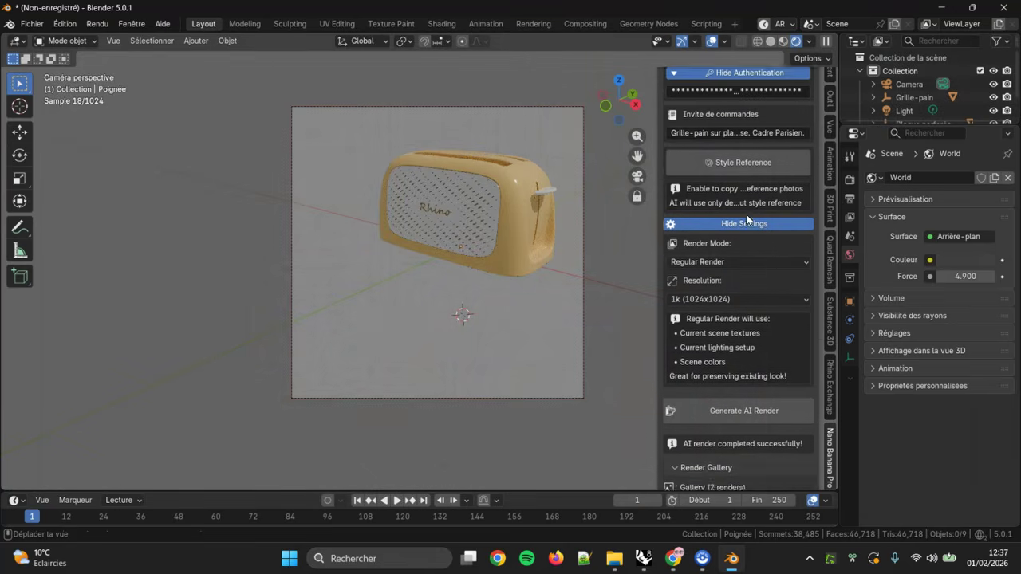
click(755, 161)
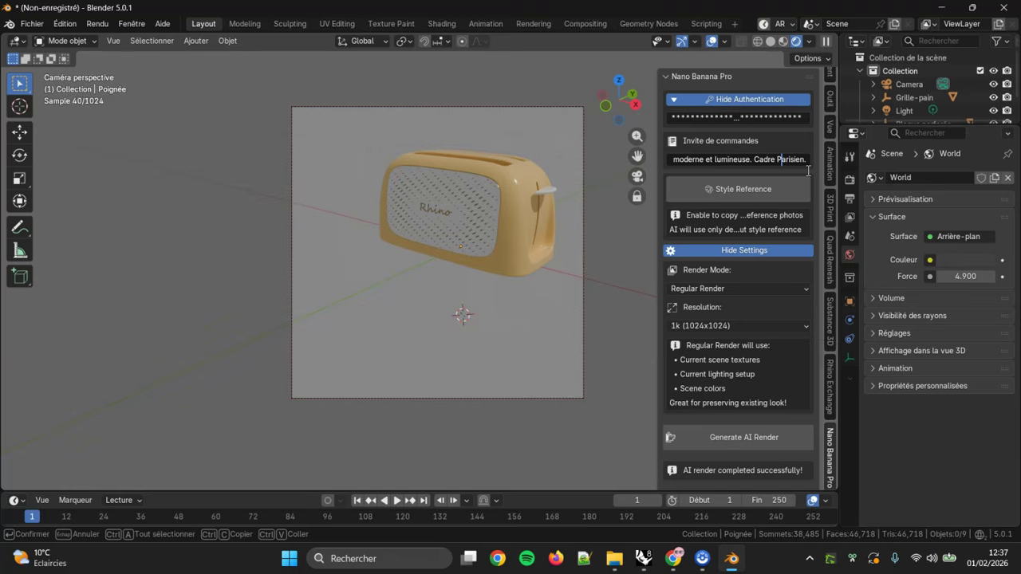
key(Right)
key(Right)
key(Right)
key(Right)
key(Right)
key(Right)
key(BackSpace)
key(BackSpace)
key(BackSpace)
key(BackSpace)
key(BackSpace)
key(BackSpace)
key(BackSpace)
key(BackSpace)
text(Gersois.)
key(Left)
key(Left)
key(Left)
key(Left)
key(Left)
key(Left)
text(Rural)
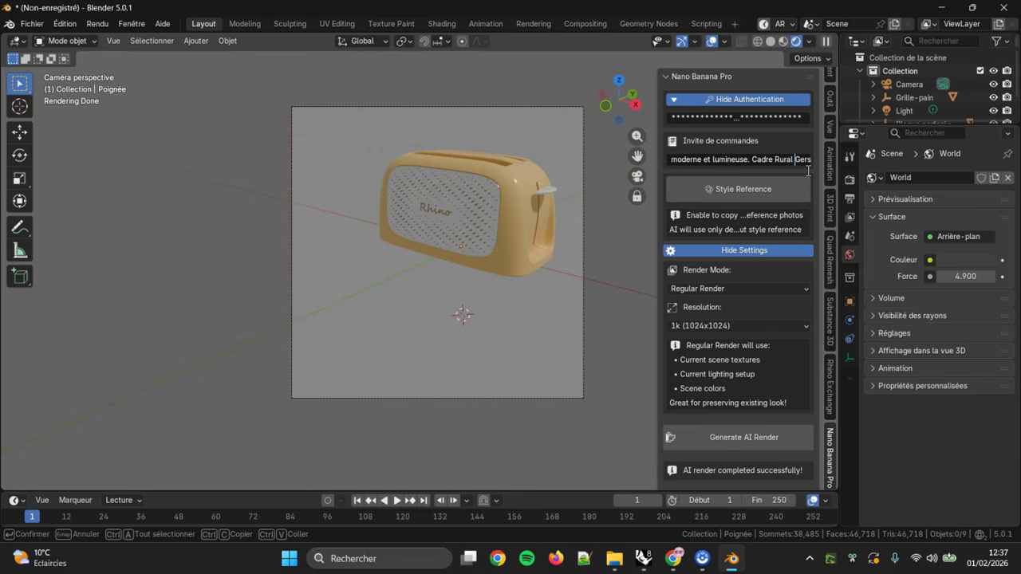
key(Return)
click(754, 442)
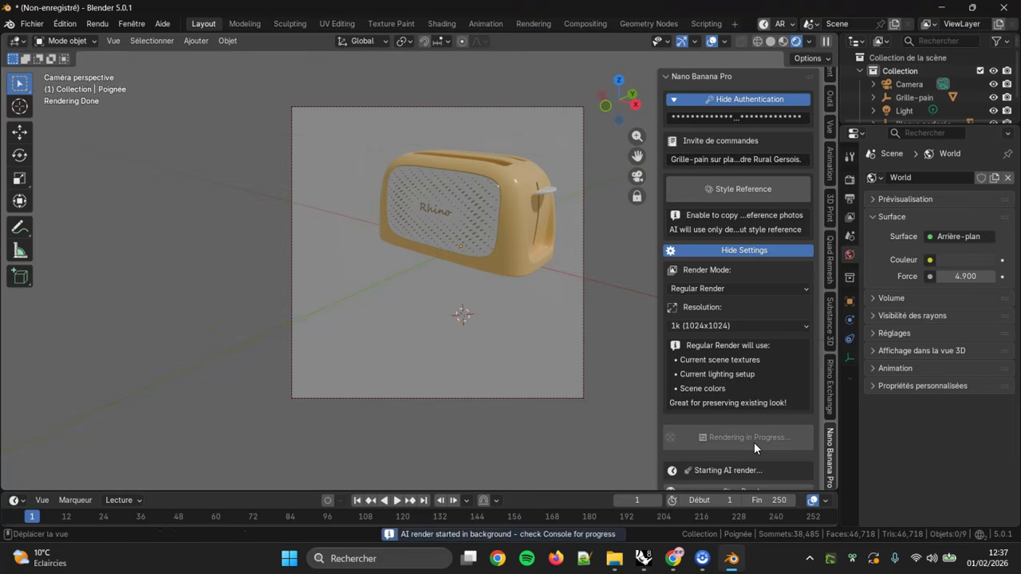